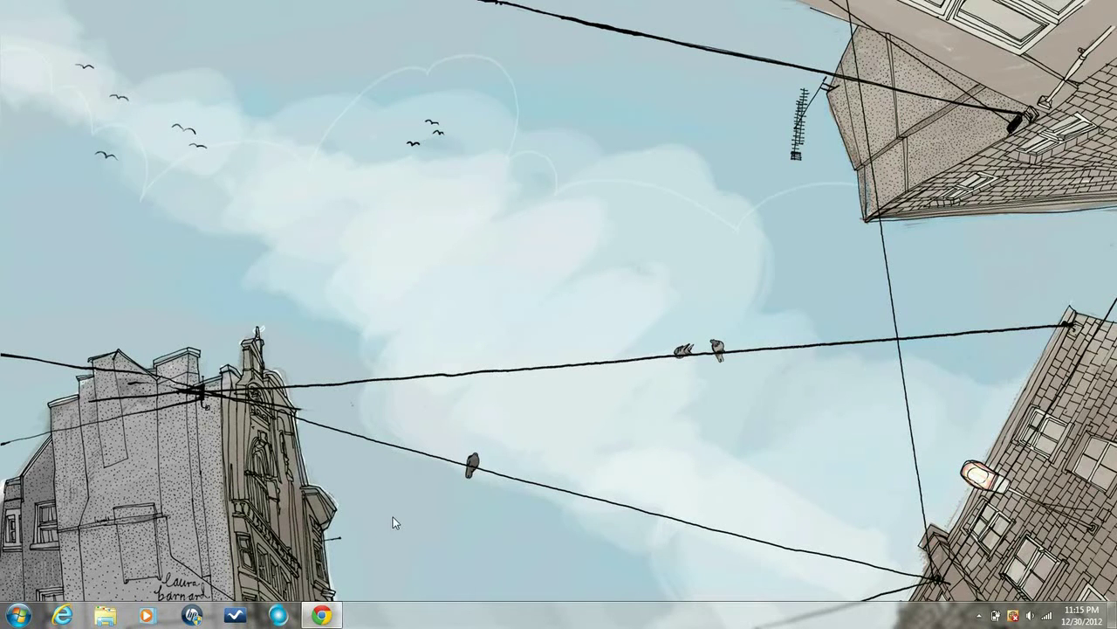
# Restore the Chrome window showing the Weebly sign-up page at weebly.com
pyautogui.click(325, 615)
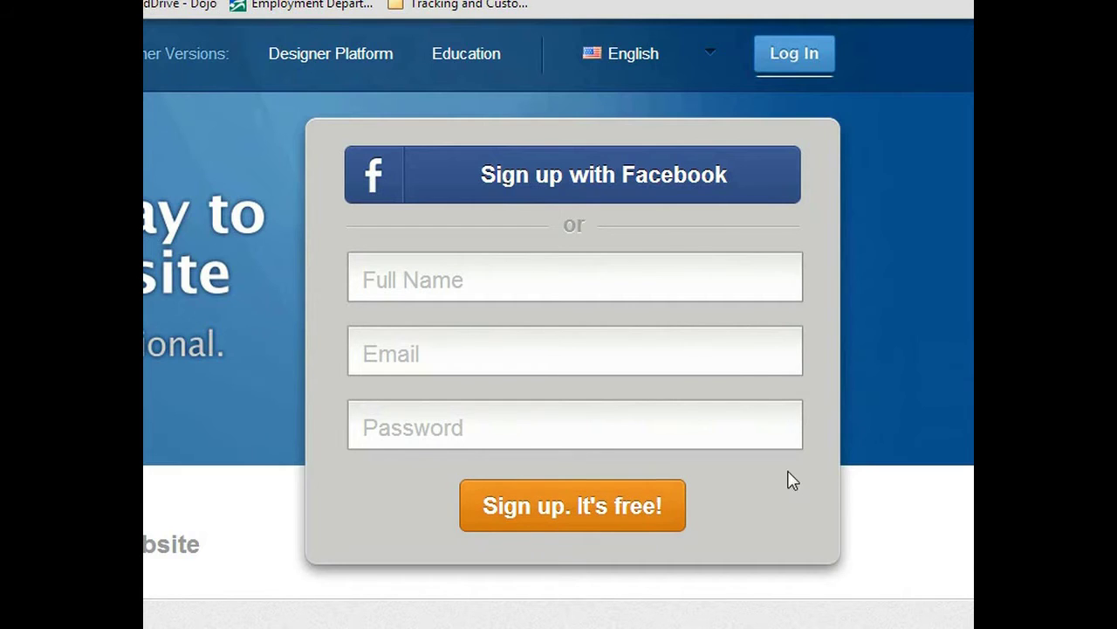
# Log in to Weebly with the account e-mail and password, with Remember me ticked
pyautogui.click(800, 67)
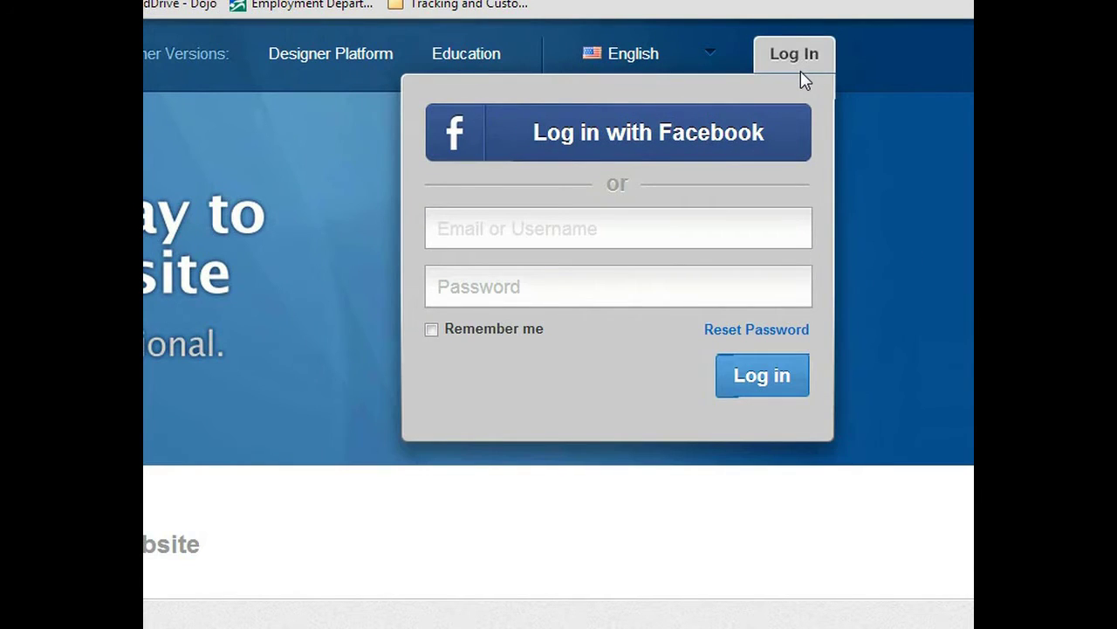
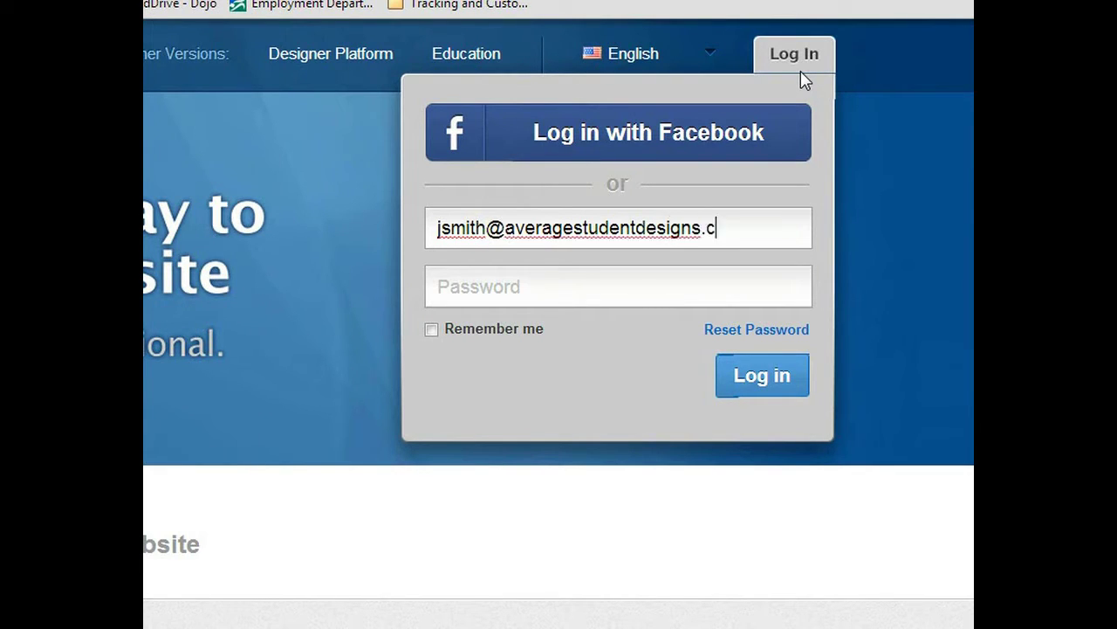
pyautogui.press('Tab')
pyautogui.write('•••')
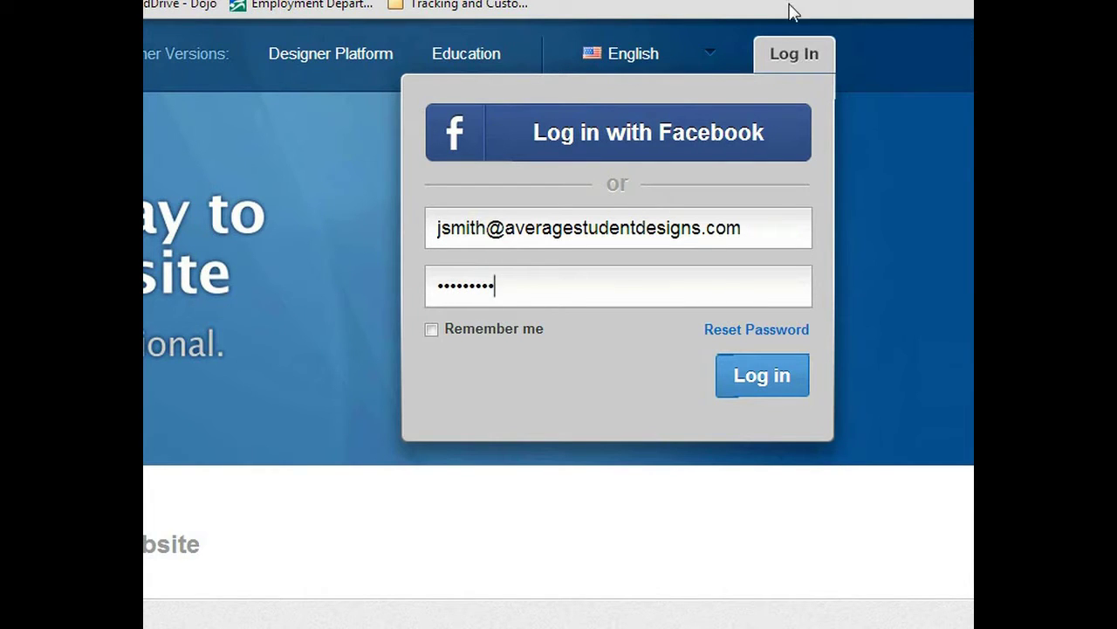
pyautogui.click(432, 331)
pyautogui.click(763, 384)
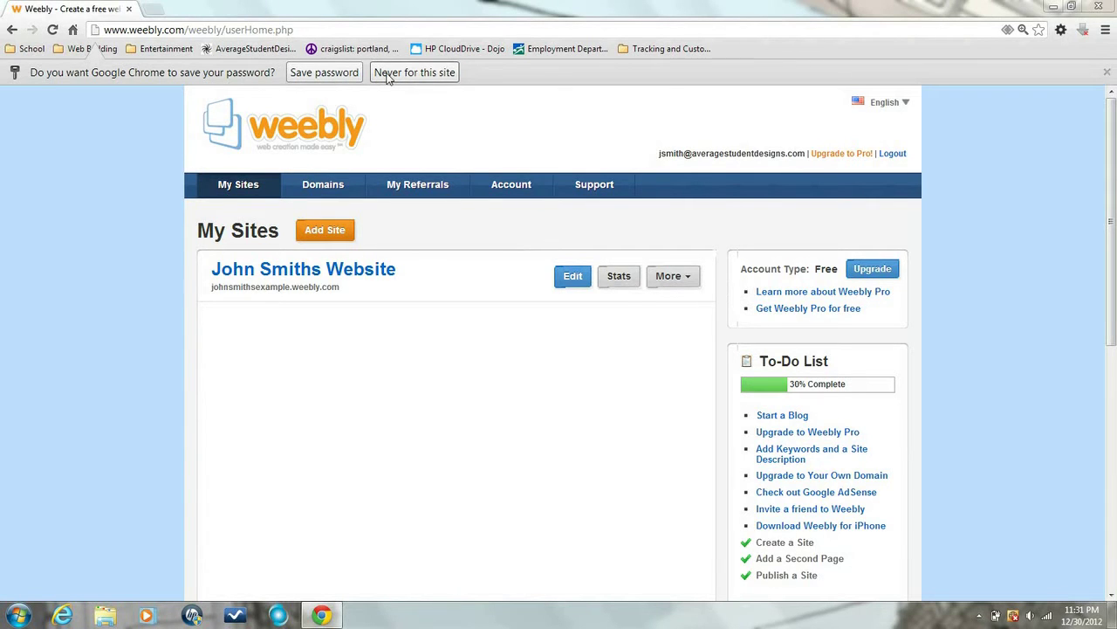
# Decline Chrome's password saving and open the website in the Weebly editor
pyautogui.click(389, 76)
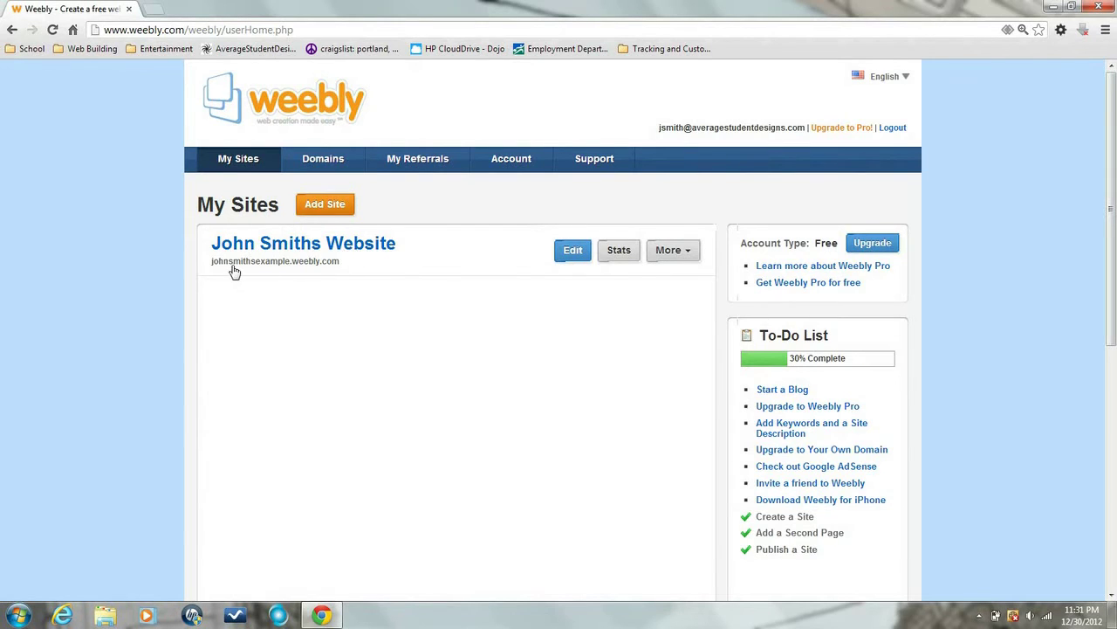
pyautogui.click(580, 257)
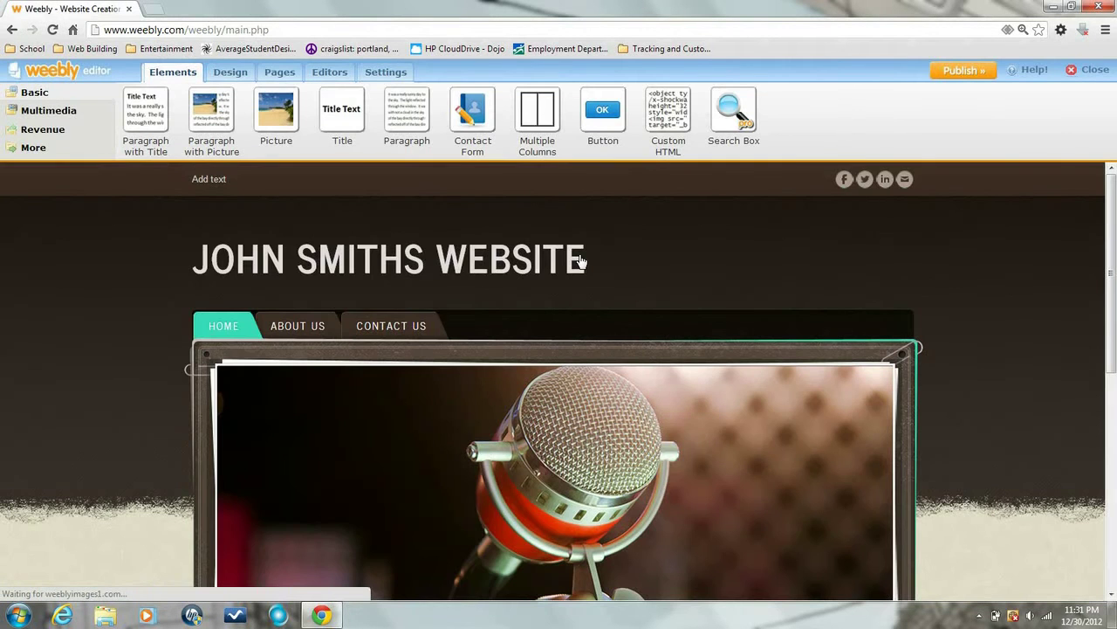
pyautogui.moveTo(580, 246)
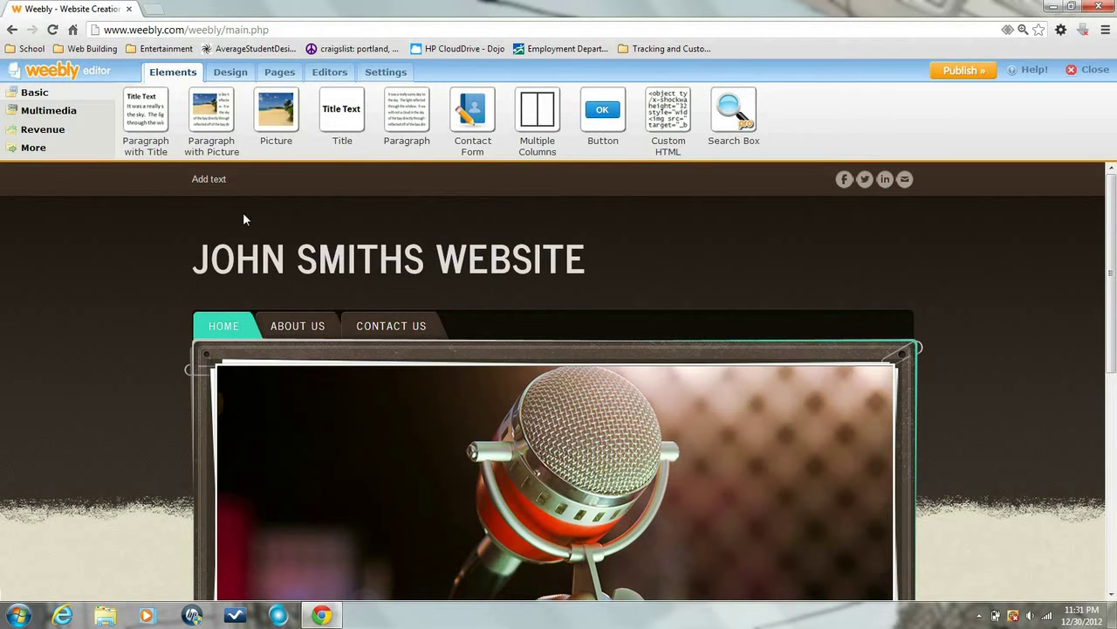
# Add a 'Stuff For Sale' page, move it second after Home, and open it for editing
pyautogui.click(281, 75)
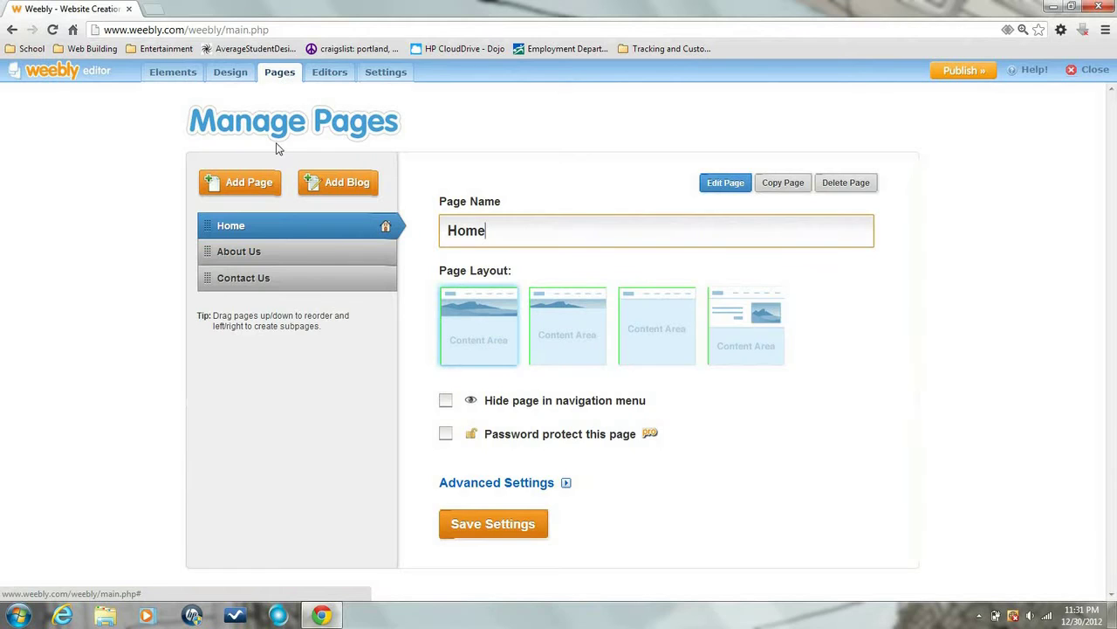
pyautogui.click(259, 194)
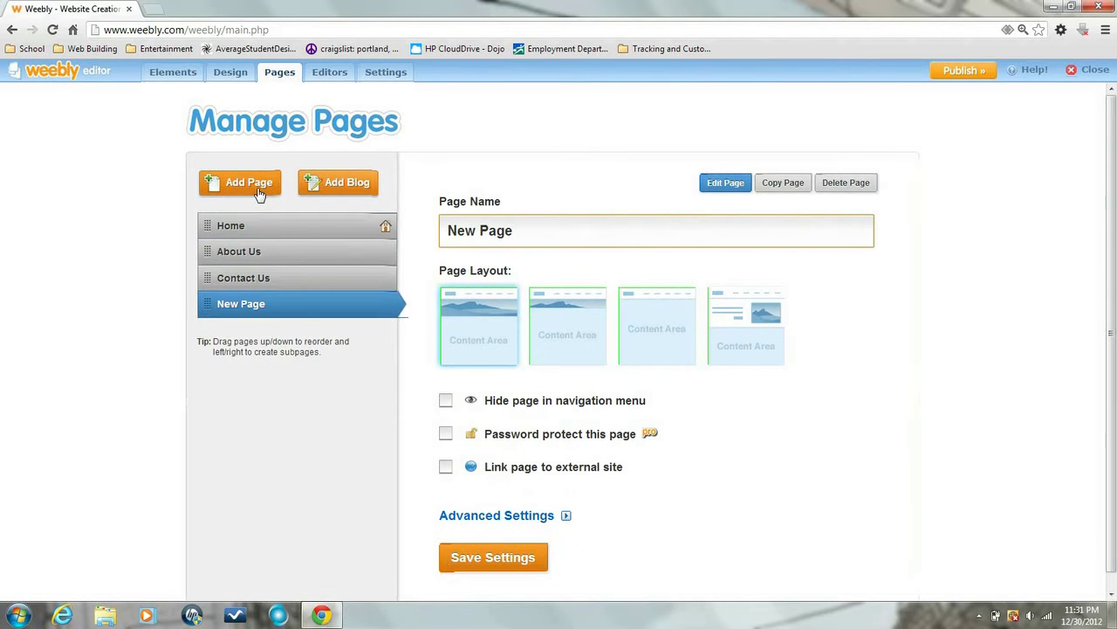
pyautogui.moveTo(538, 234); pyautogui.dragTo(444, 233)
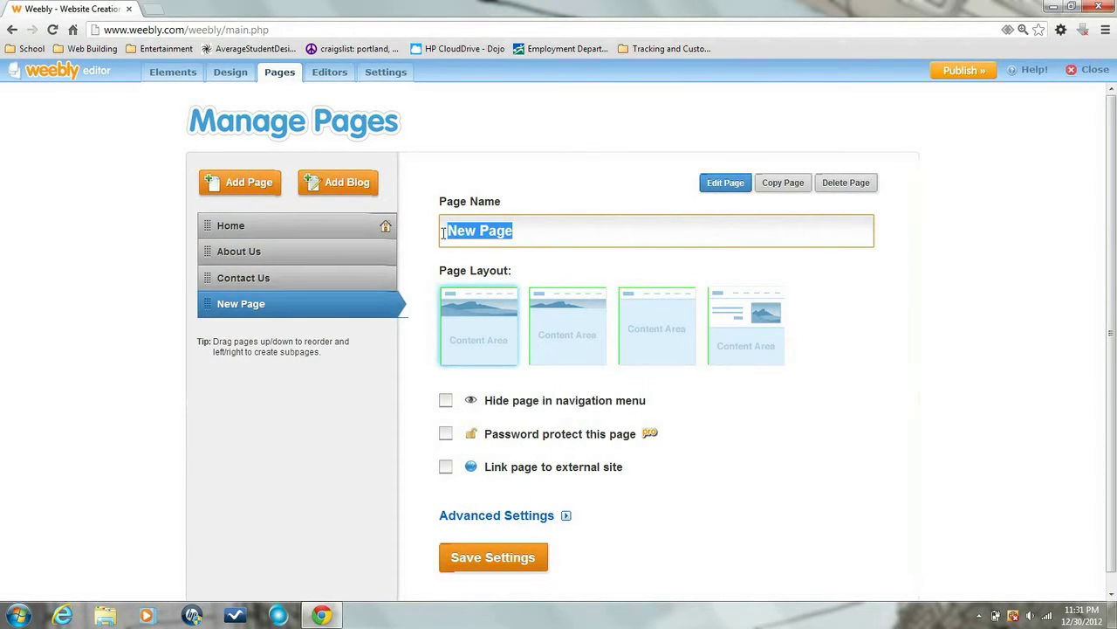
pyautogui.write('S')
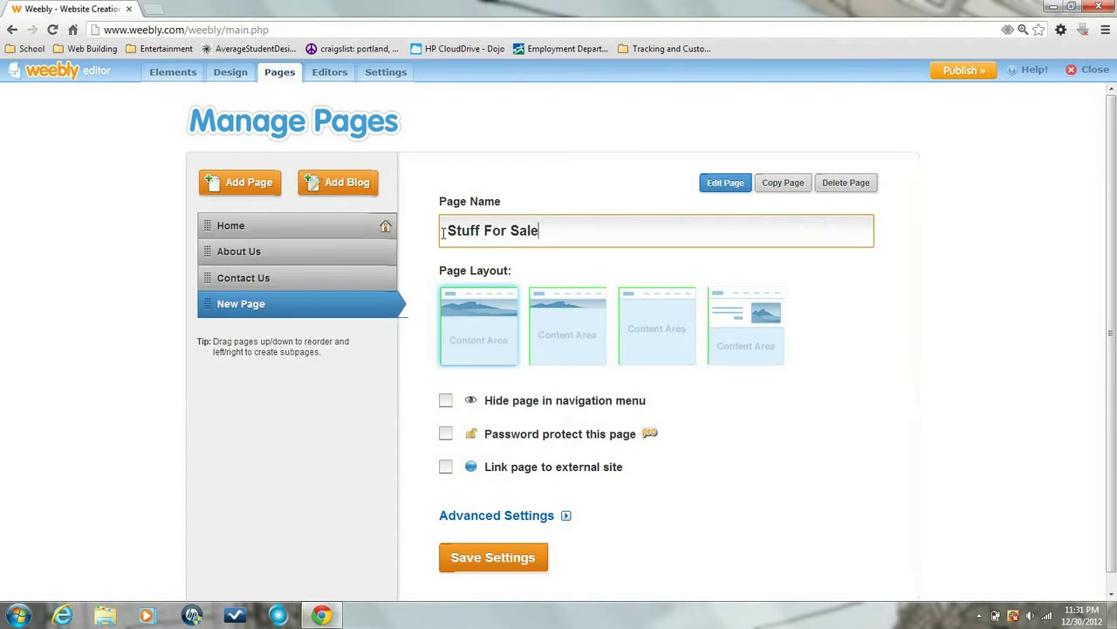
pyautogui.write('tuff For Sale')
pyautogui.click(284, 413)
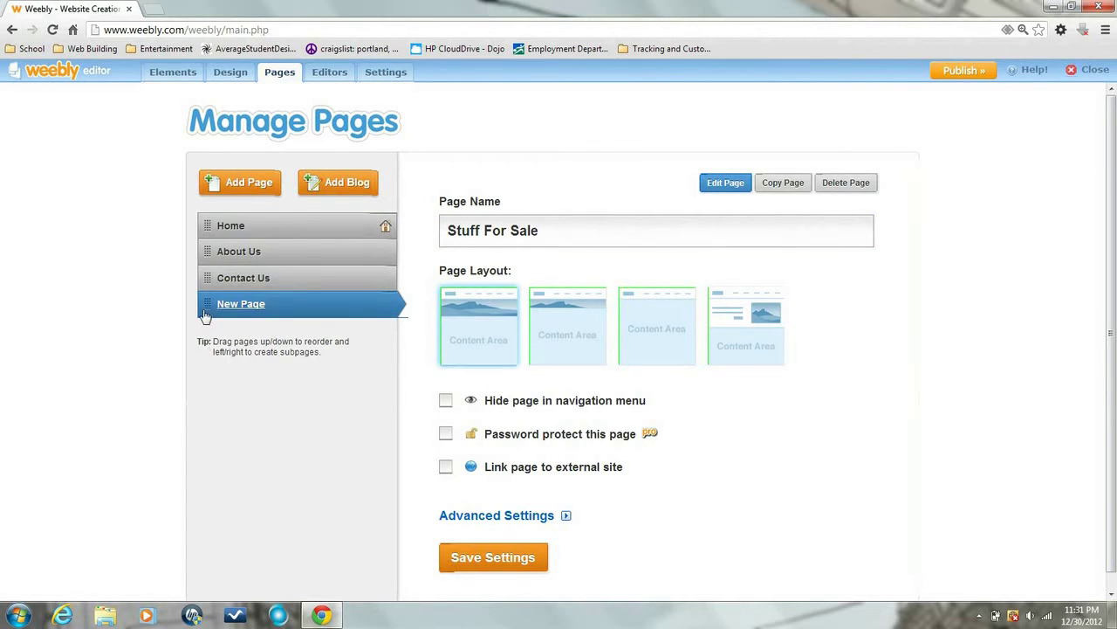
pyautogui.moveTo(206, 314); pyautogui.dragTo(205, 260)
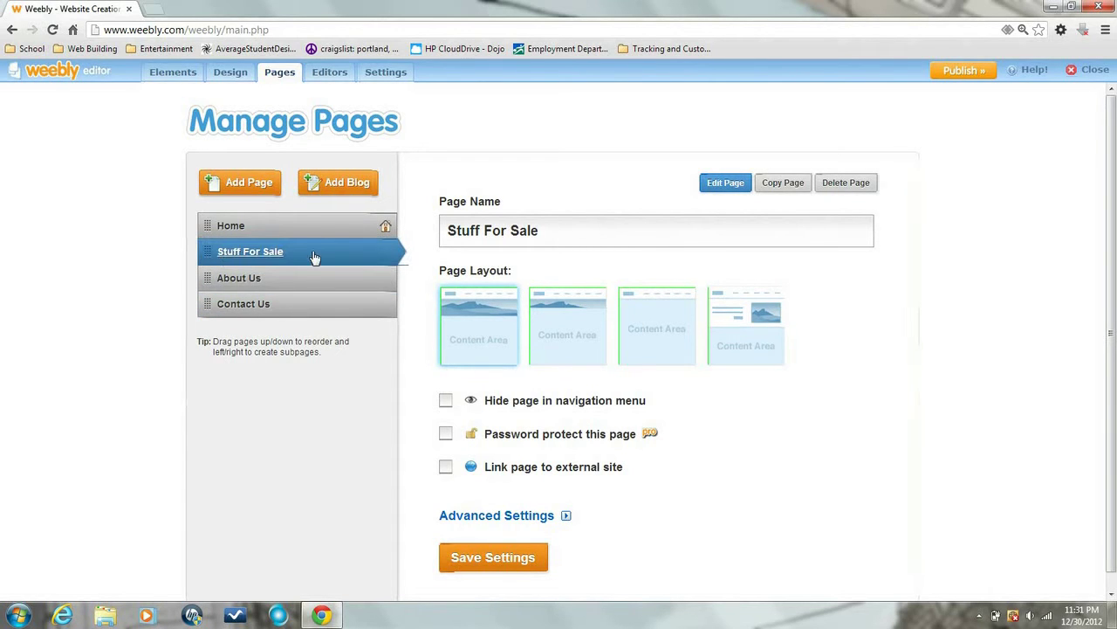
pyautogui.click(727, 185)
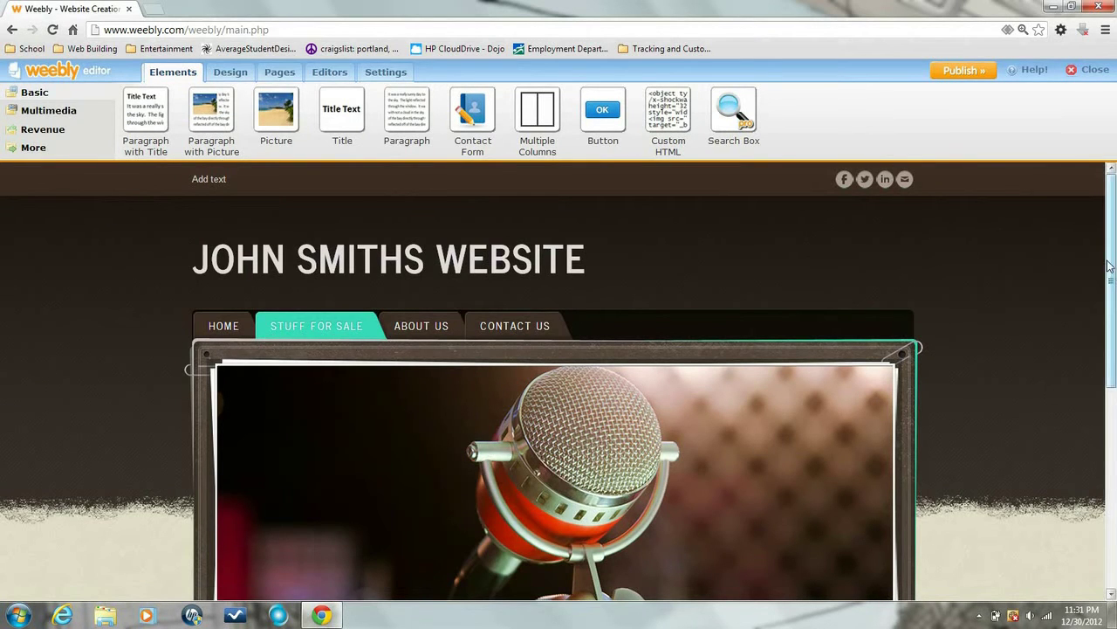
# Add a title block below the banner reading 'THIS IS WHERE WE ARE SELLING THINGS'
pyautogui.moveTo(1112, 259); pyautogui.dragTo(1101, 435)
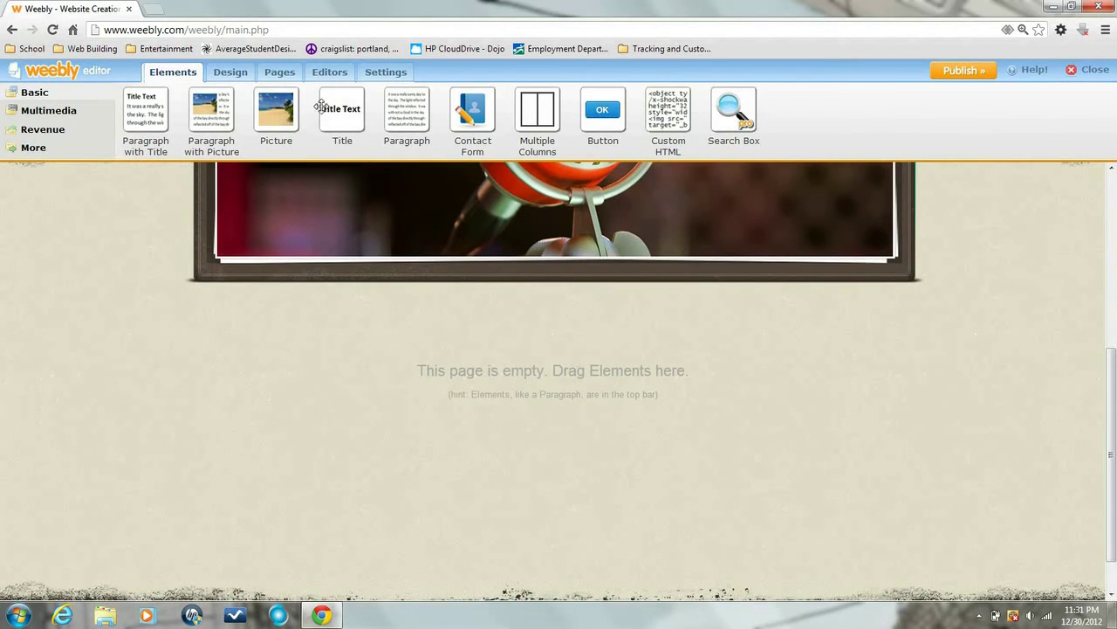
pyautogui.moveTo(344, 107); pyautogui.dragTo(466, 293)
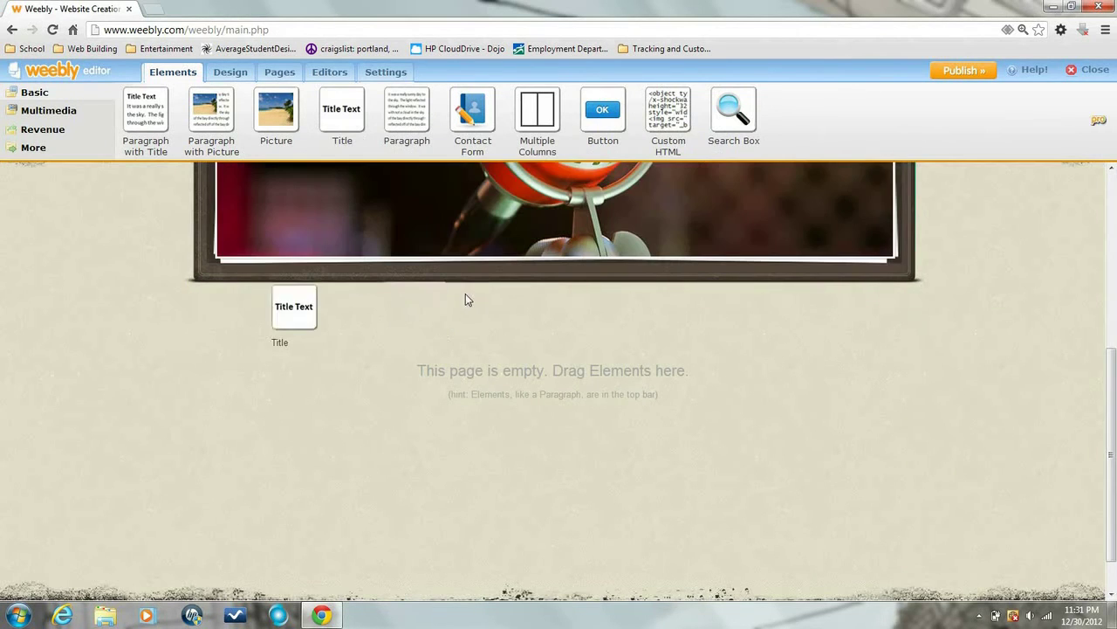
pyautogui.click(548, 326)
pyautogui.write('THIS IS WHERE WE ARE SELLING THINGS')
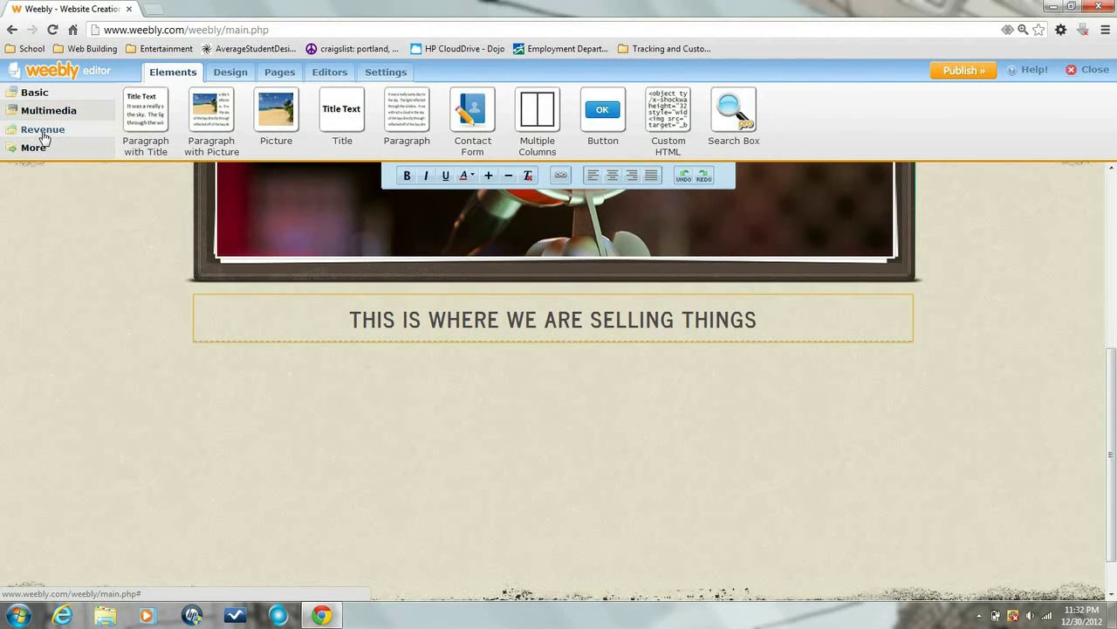
# Add a four-column layout beneath the heading
pyautogui.click(43, 131)
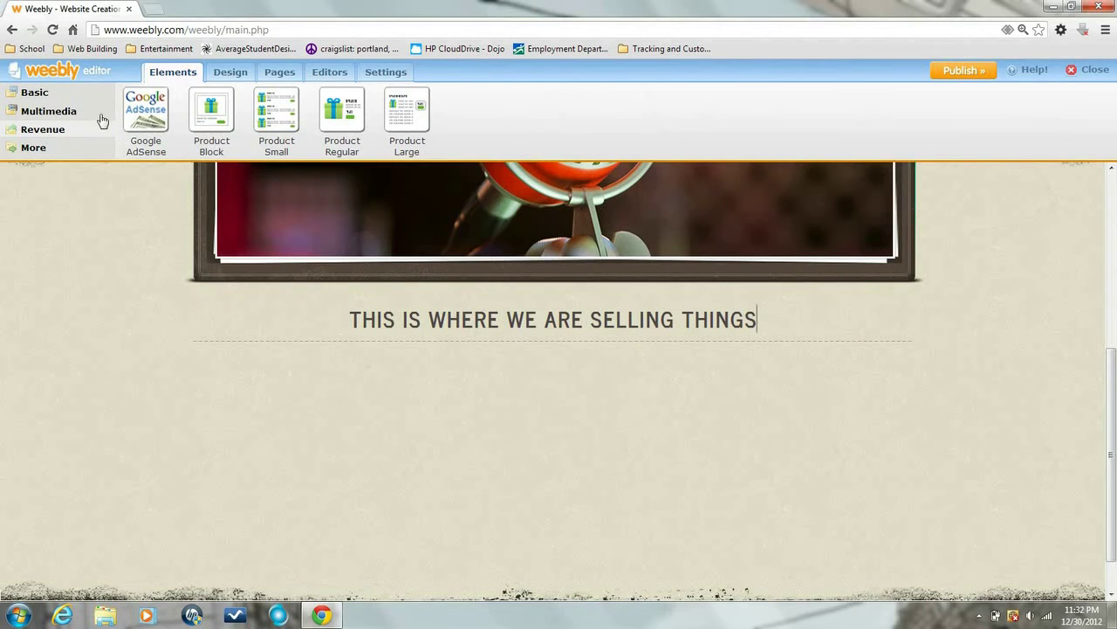
pyautogui.click(35, 93)
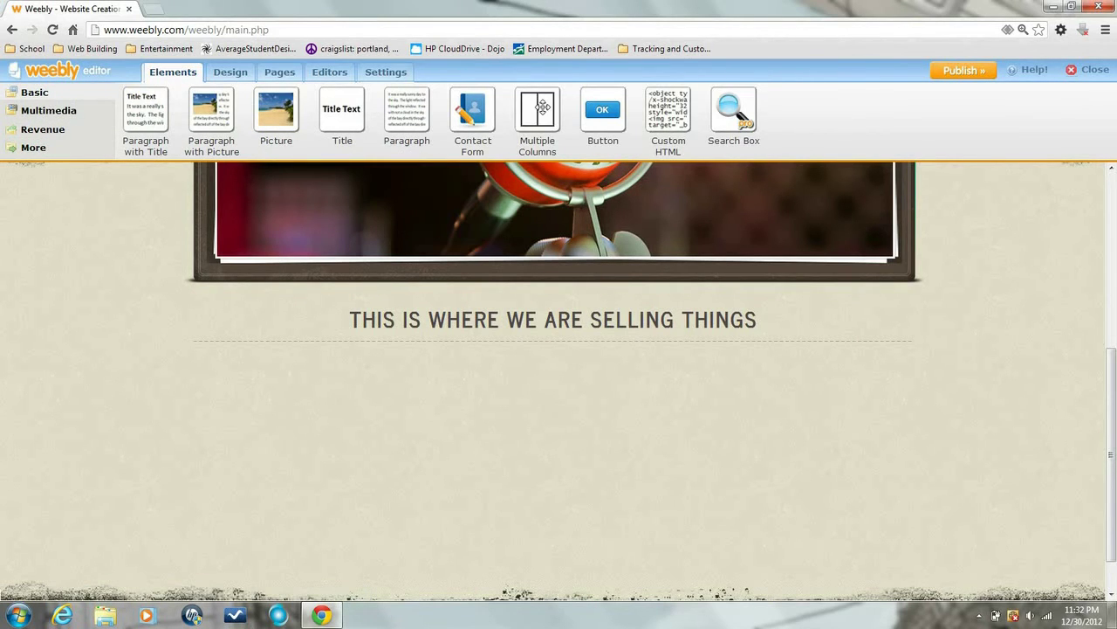
pyautogui.moveTo(536, 113); pyautogui.dragTo(548, 380)
pyautogui.moveTo(419, 387)
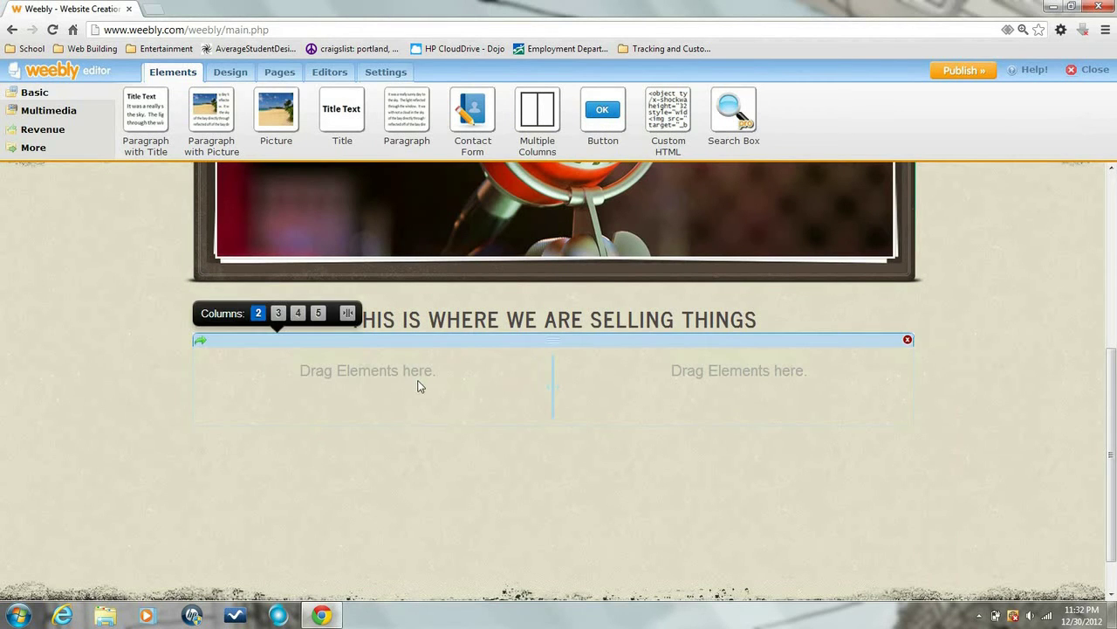
pyautogui.click(297, 313)
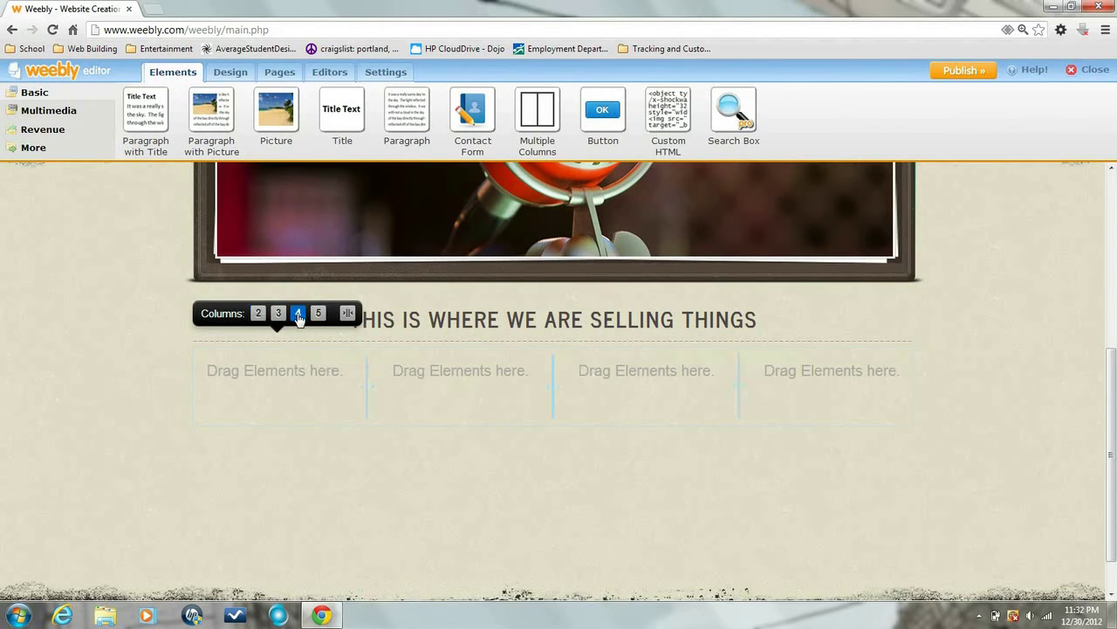
pyautogui.click(65, 129)
# Place a product block in the first column and dismiss the online store setup prompt
pyautogui.moveTo(199, 119); pyautogui.dragTo(267, 386)
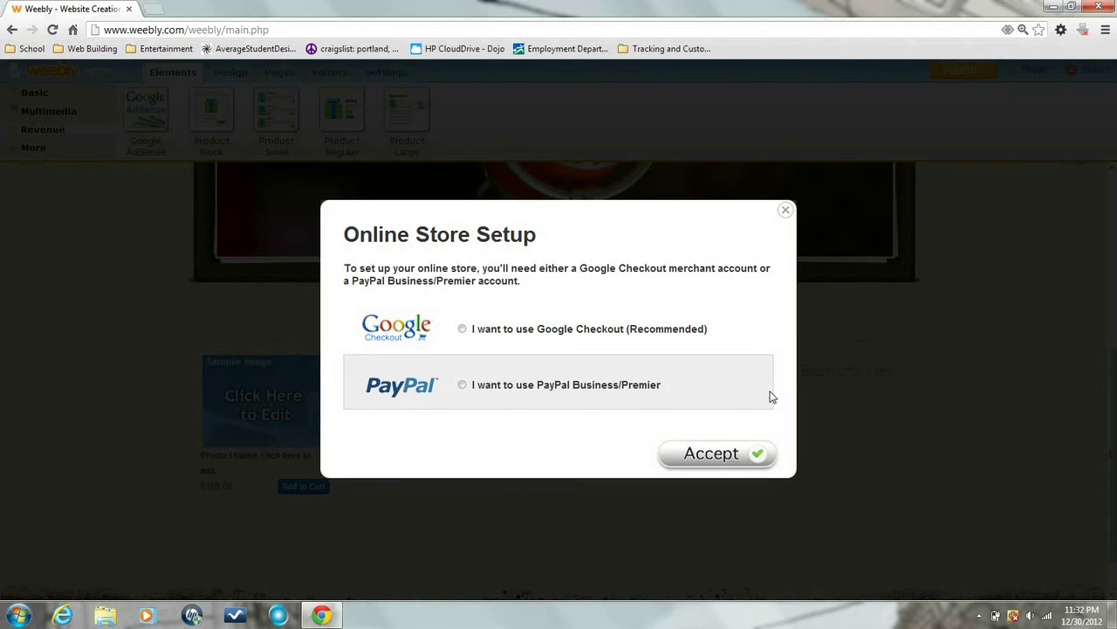
pyautogui.click(786, 211)
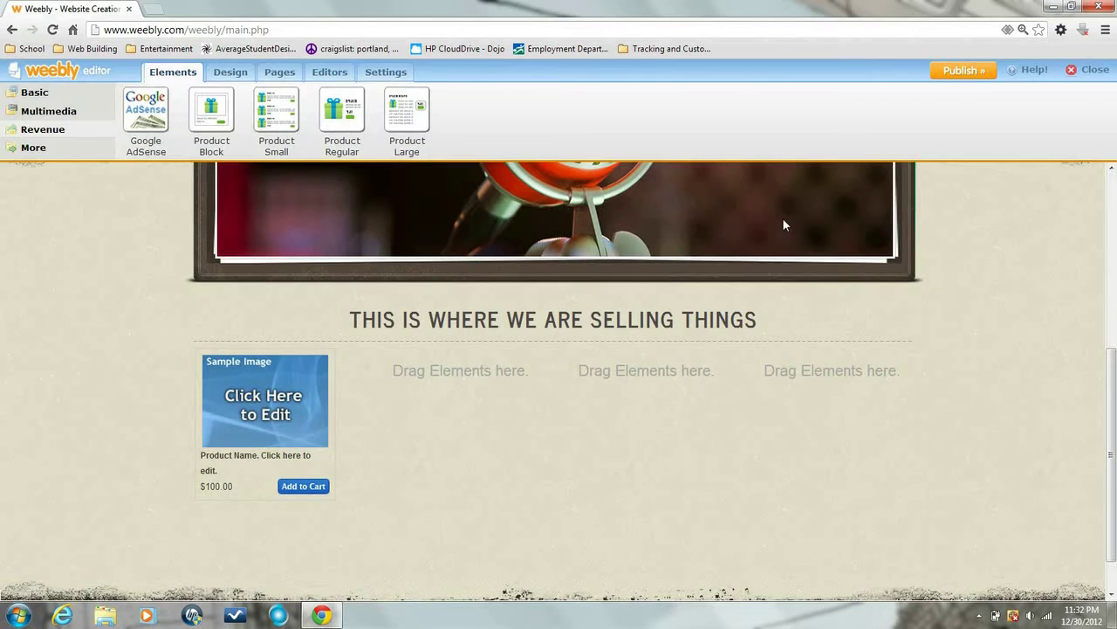
pyautogui.click(46, 94)
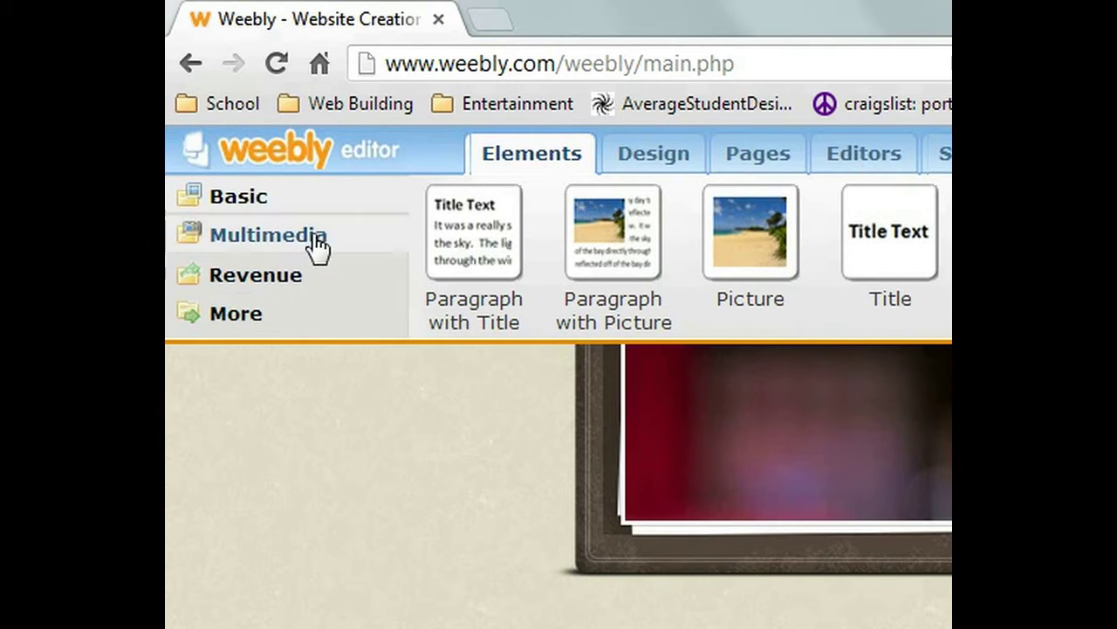
pyautogui.click(320, 284)
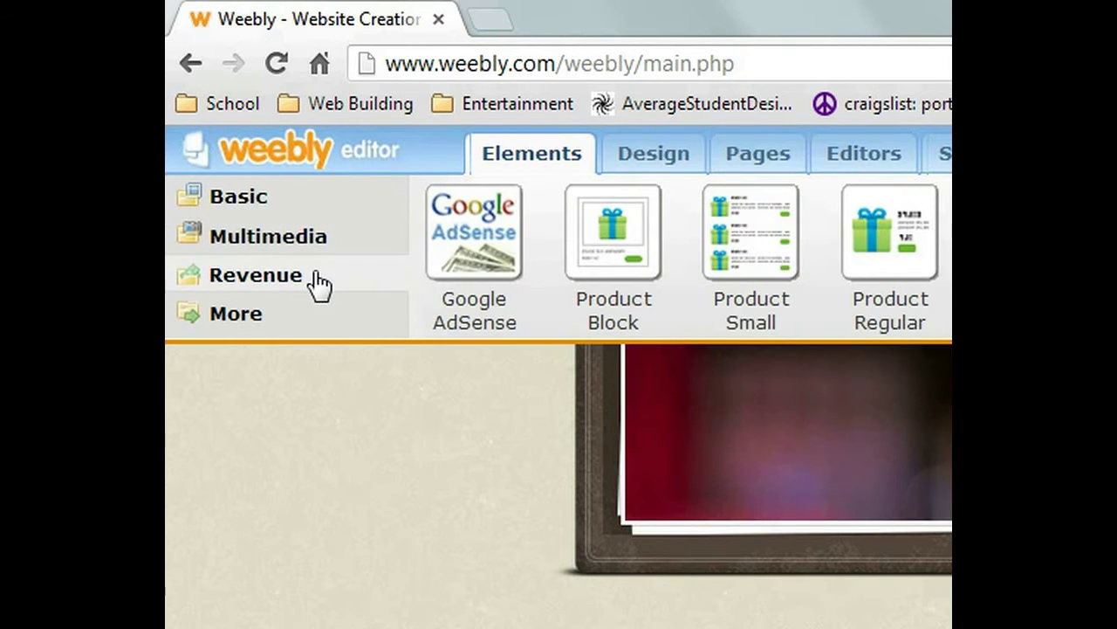
# Fill the remaining three columns with product blocks and select the first one
pyautogui.moveTo(605, 250); pyautogui.dragTo(426, 398)
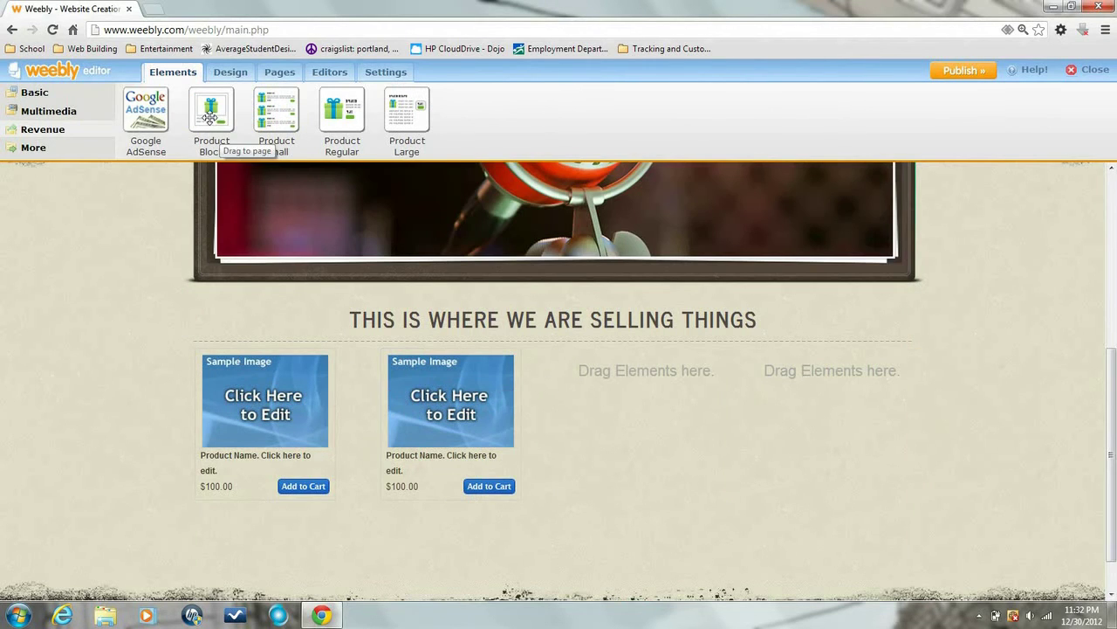
pyautogui.moveTo(211, 117); pyautogui.dragTo(616, 419)
pyautogui.moveTo(211, 120); pyautogui.dragTo(778, 450)
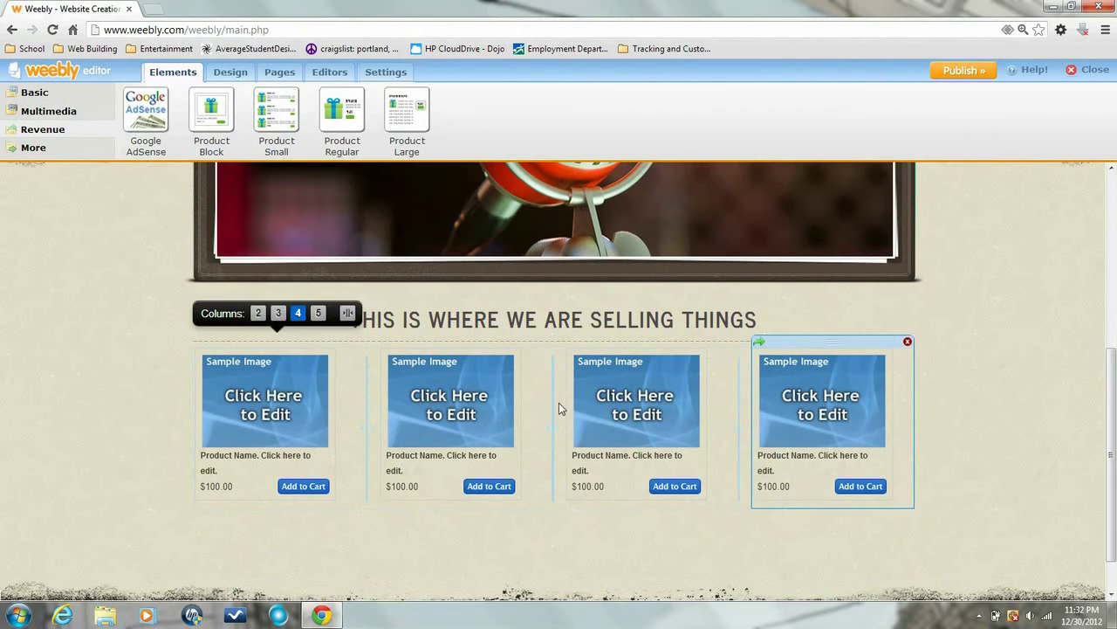
pyautogui.click(389, 367)
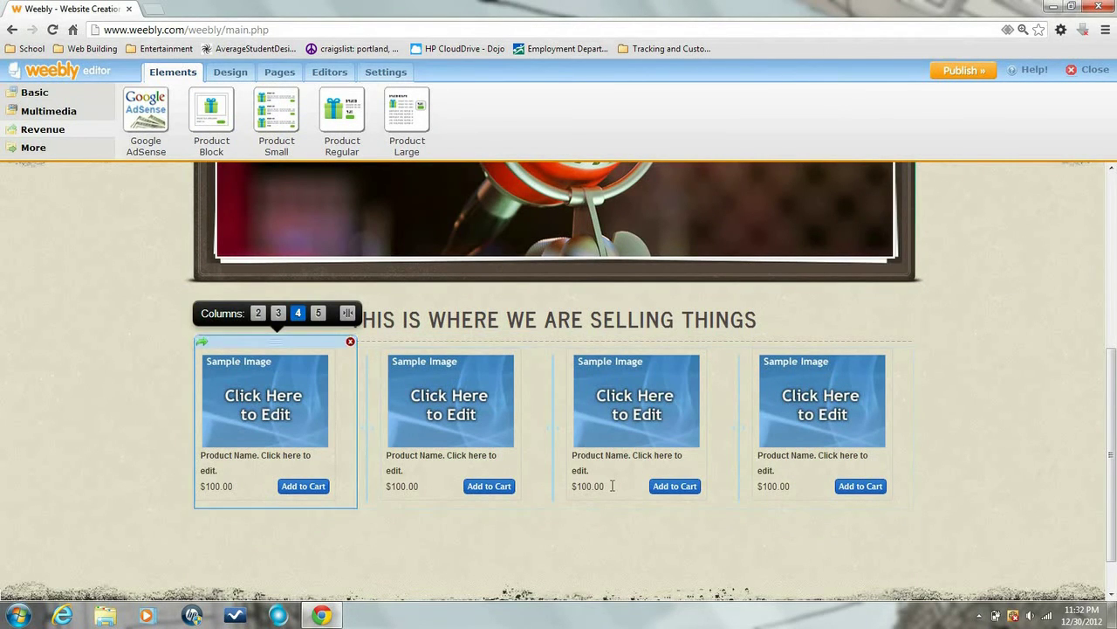
pyautogui.moveTo(1112, 375); pyautogui.dragTo(1112, 370)
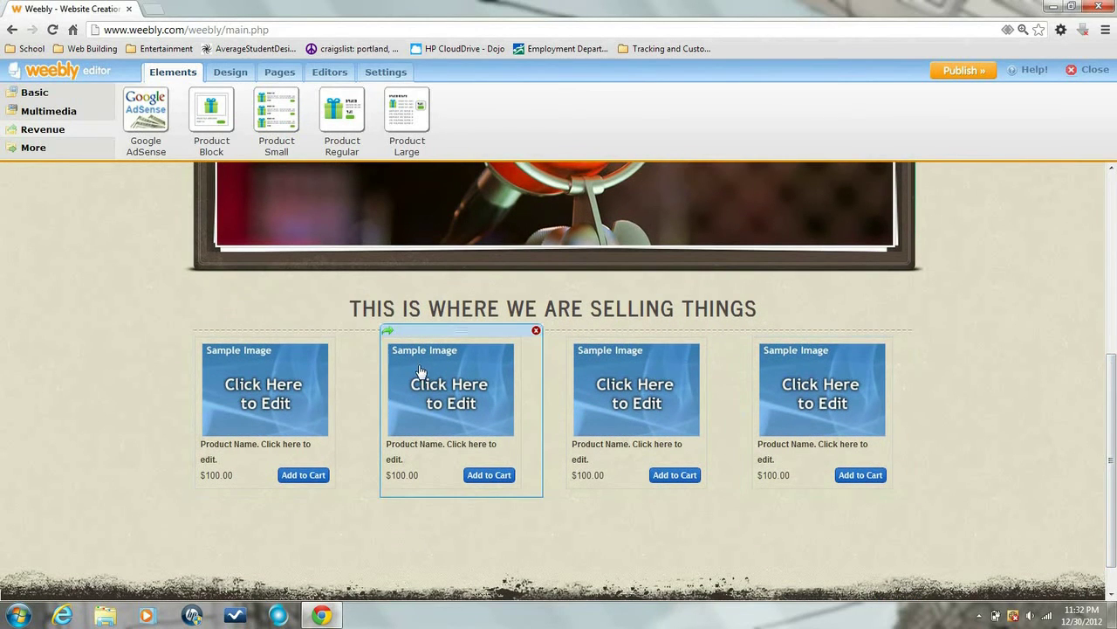
# Upload the Koala picture as the product image and begin the first product's description
pyautogui.click(241, 415)
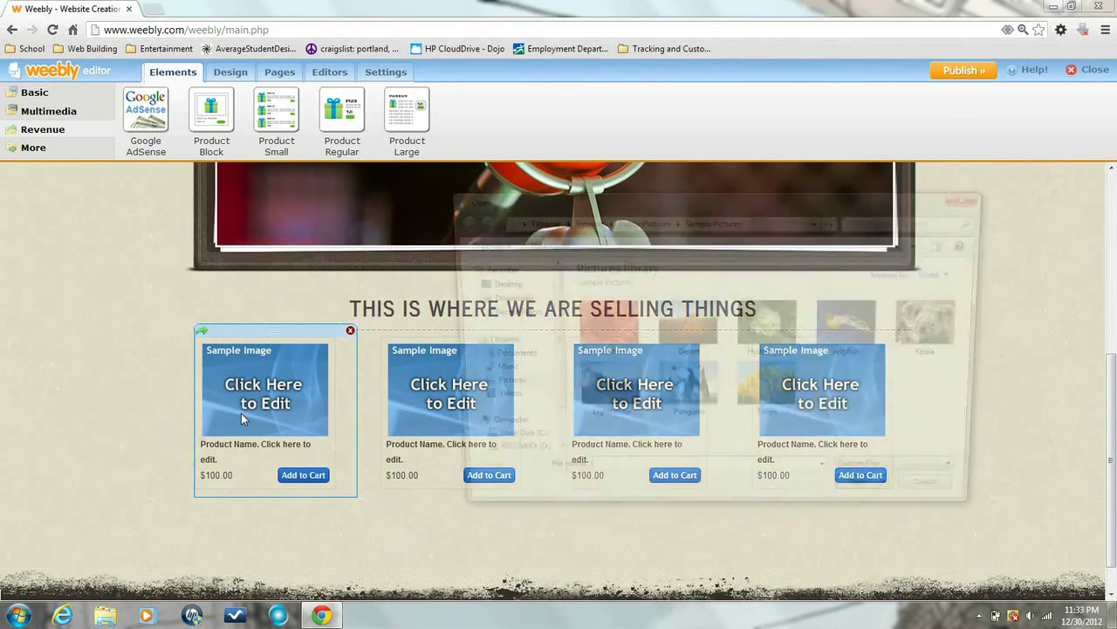
pyautogui.click(945, 342)
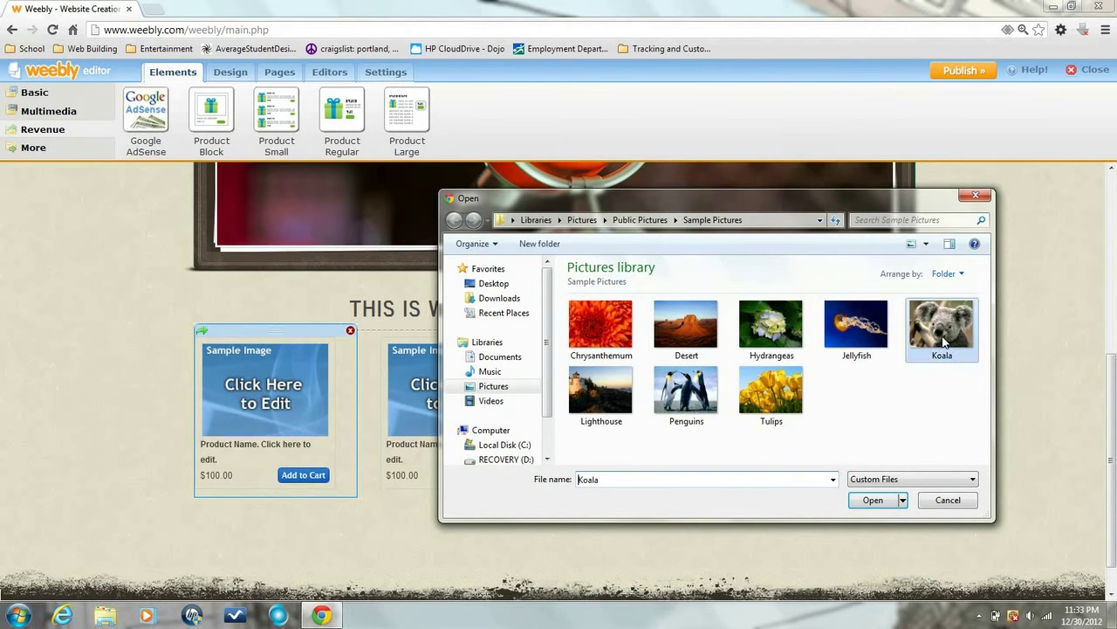
pyautogui.moveTo(942, 357); pyautogui.dragTo(918, 423)
pyautogui.click(873, 500)
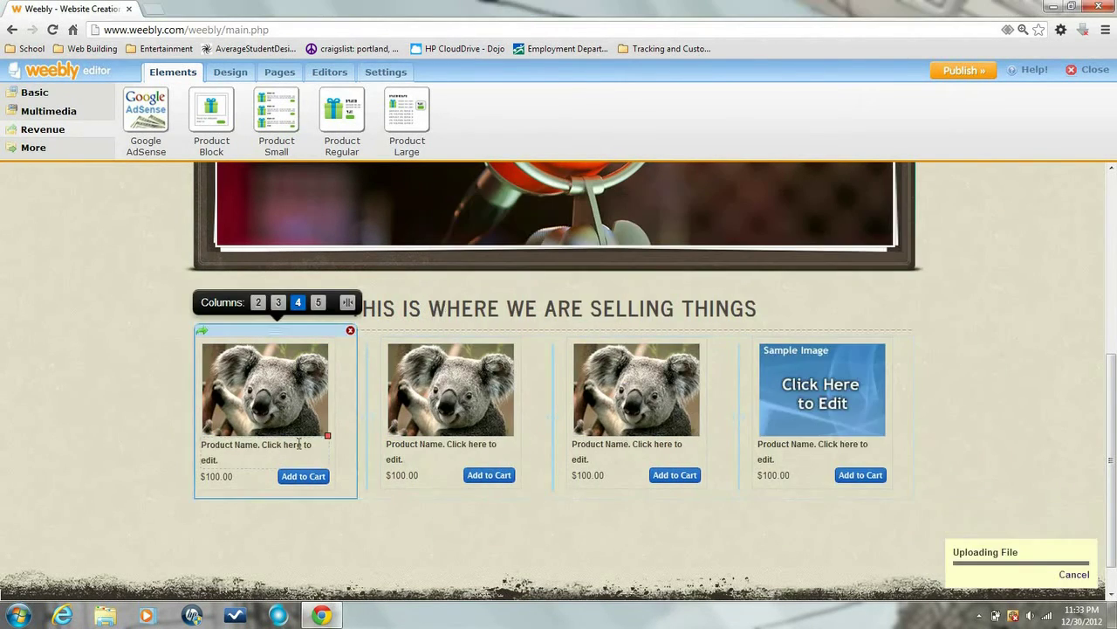
pyautogui.click(299, 443)
pyautogui.write('This is the Descrip')
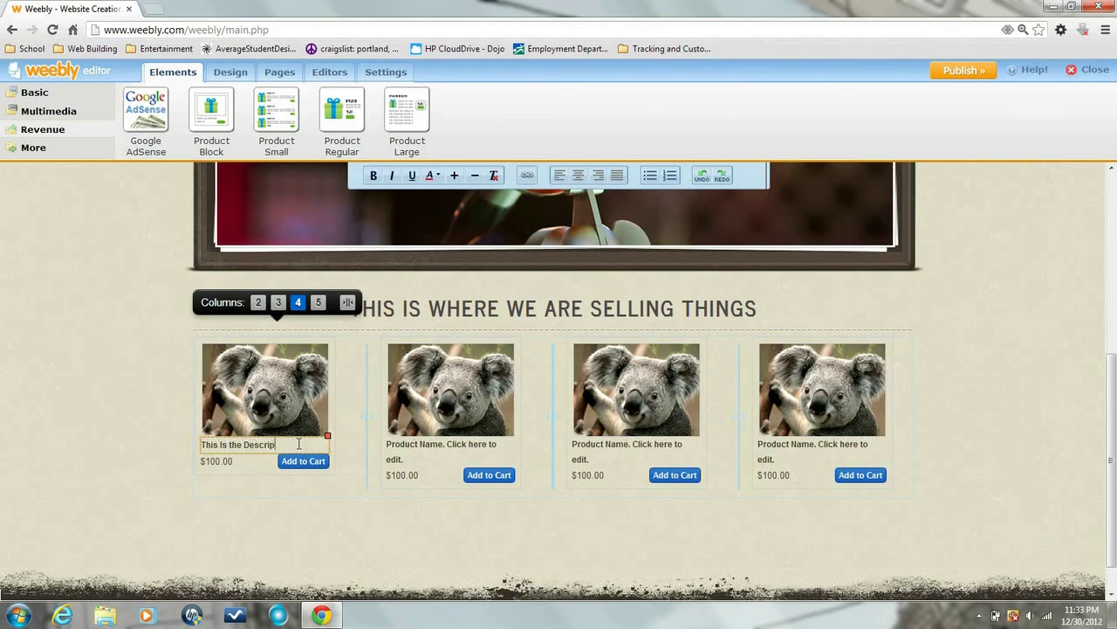
pyautogui.write('tion of the Product T')
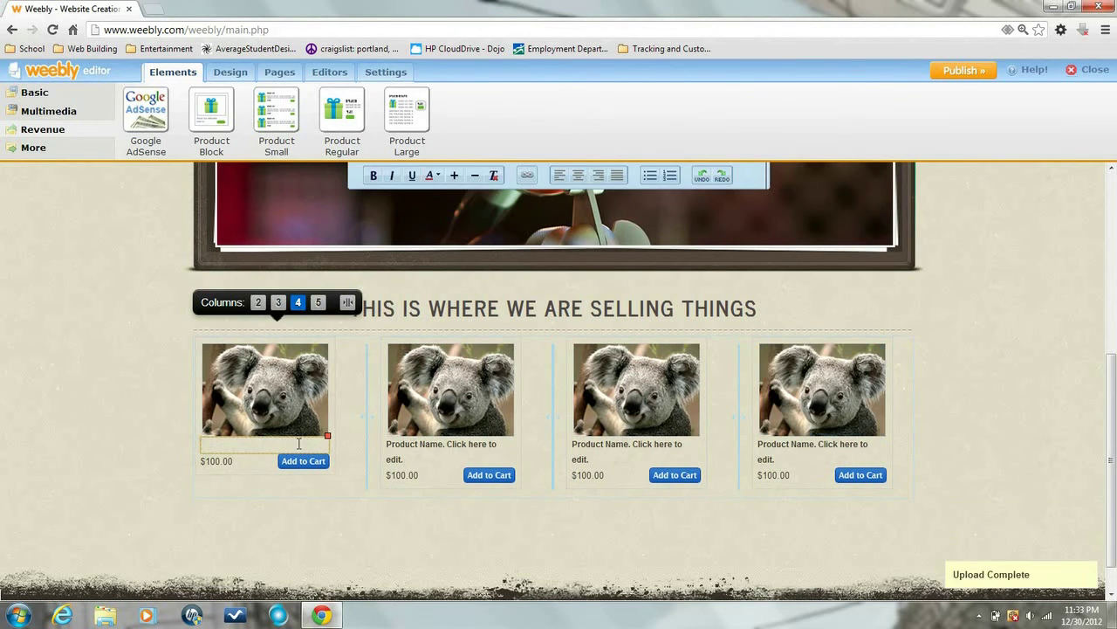
# Continue the description: 'This Is the Description of the Product That You will Want'
pyautogui.write('This Is the Description of')
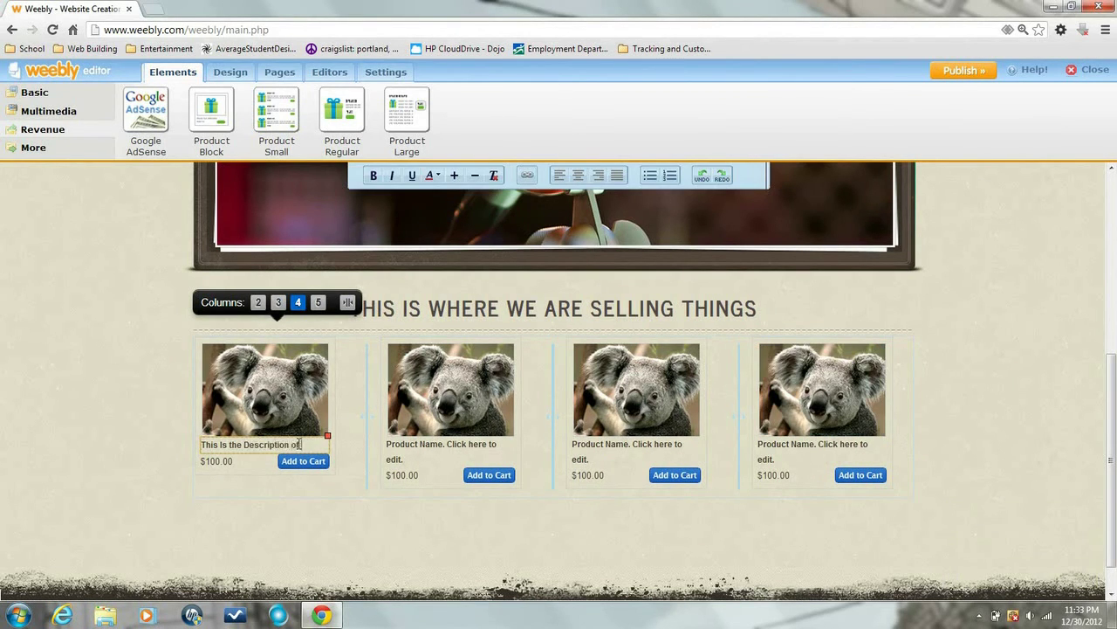
pyautogui.write(' the Product That You will Want Inside the Customers Receipt')
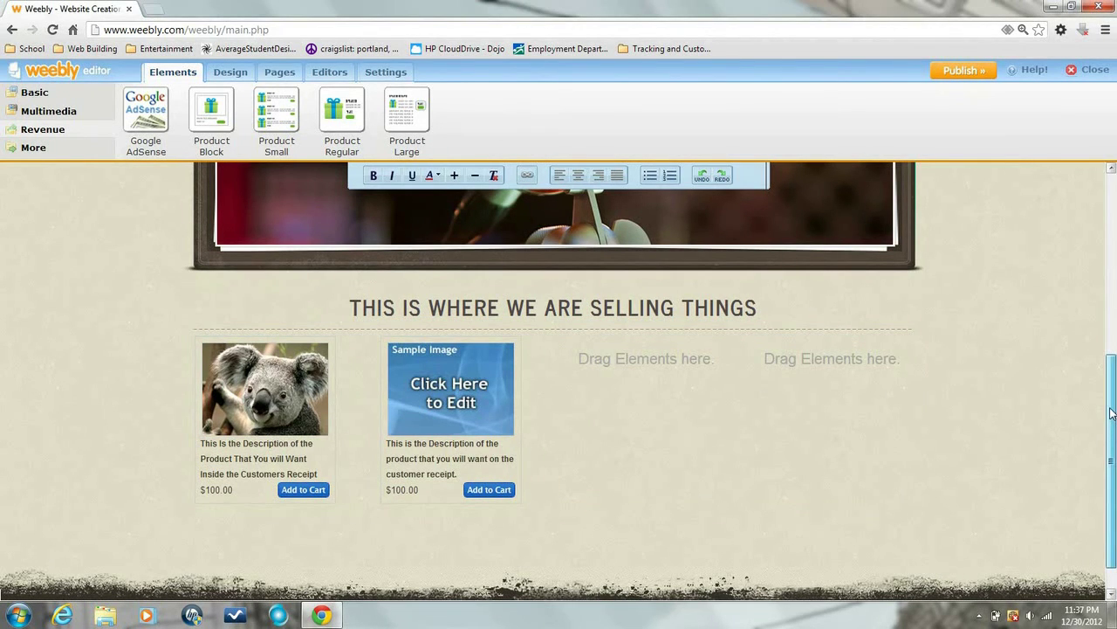
# Delete the second product block, confirming with 'Yes, delete it'
pyautogui.moveTo(1113, 420); pyautogui.dragTo(1113, 194)
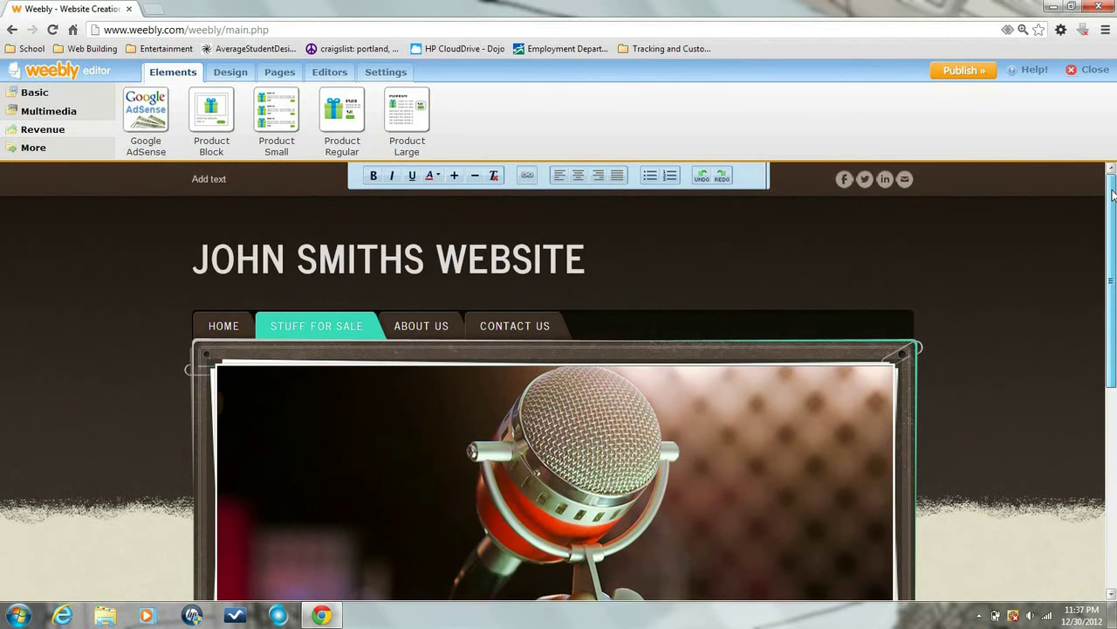
pyautogui.scroll(-5, 1003, 365)
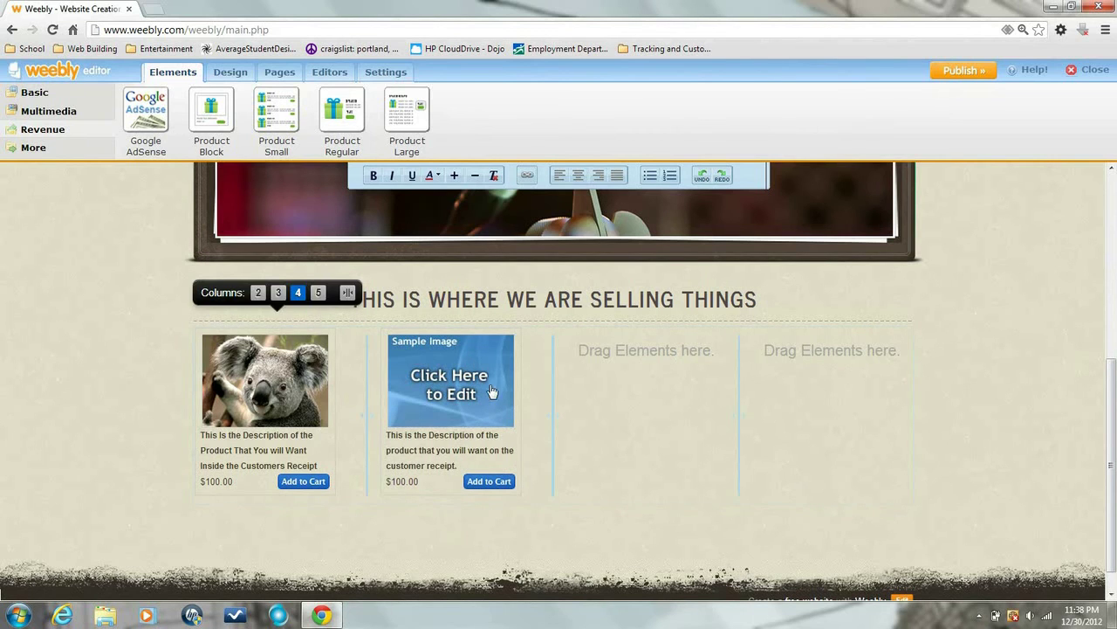
pyautogui.click(423, 508)
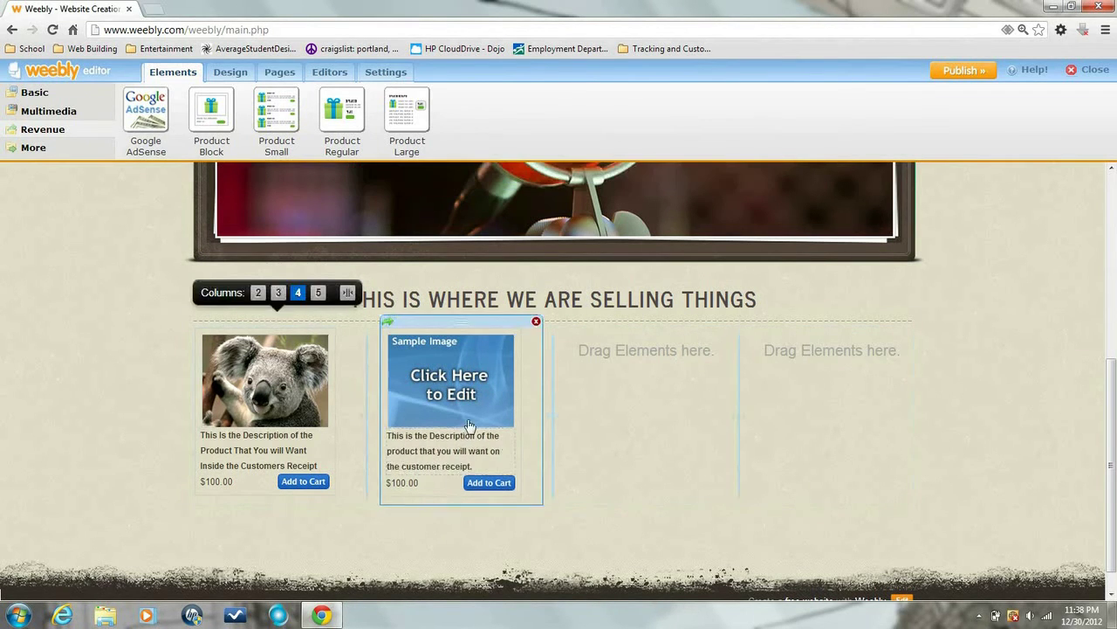
pyautogui.click(536, 323)
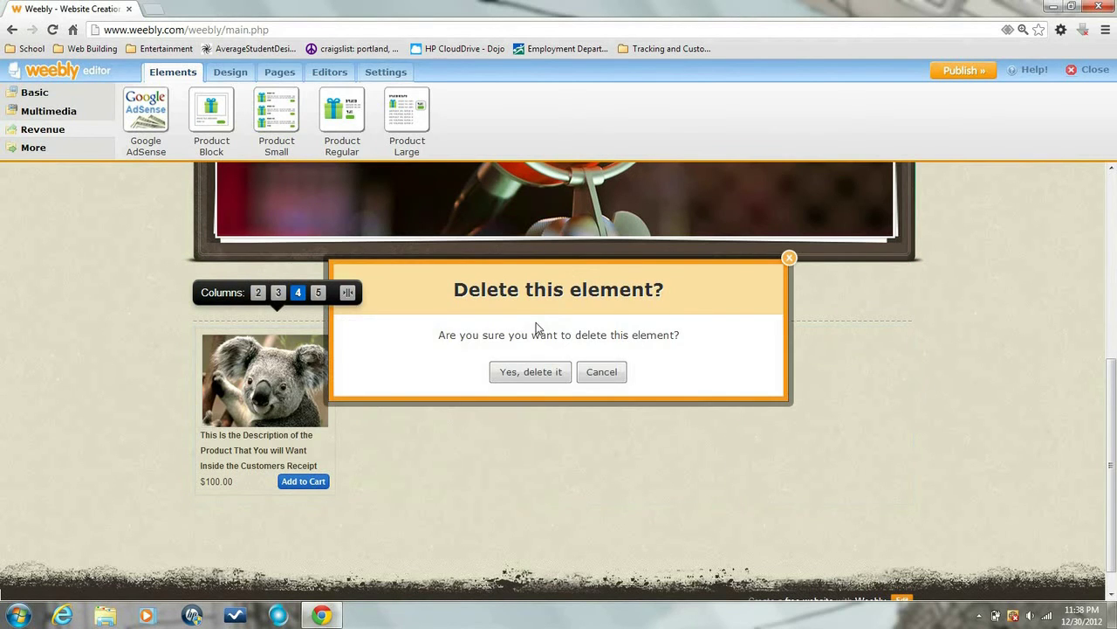
pyautogui.click(548, 377)
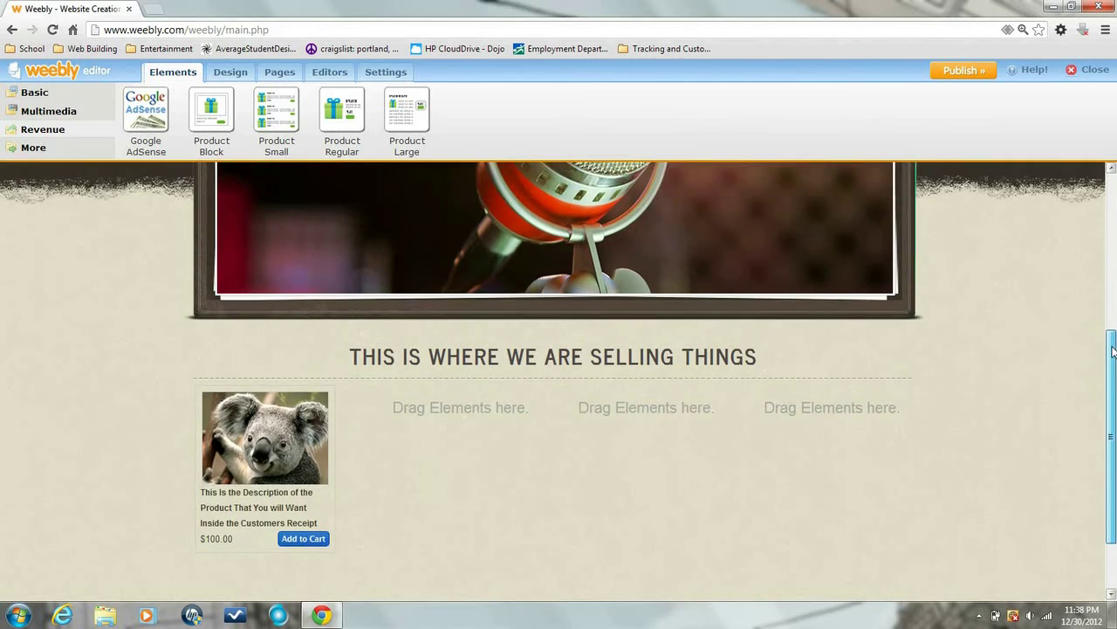
pyautogui.scroll(3, 1113, 351)
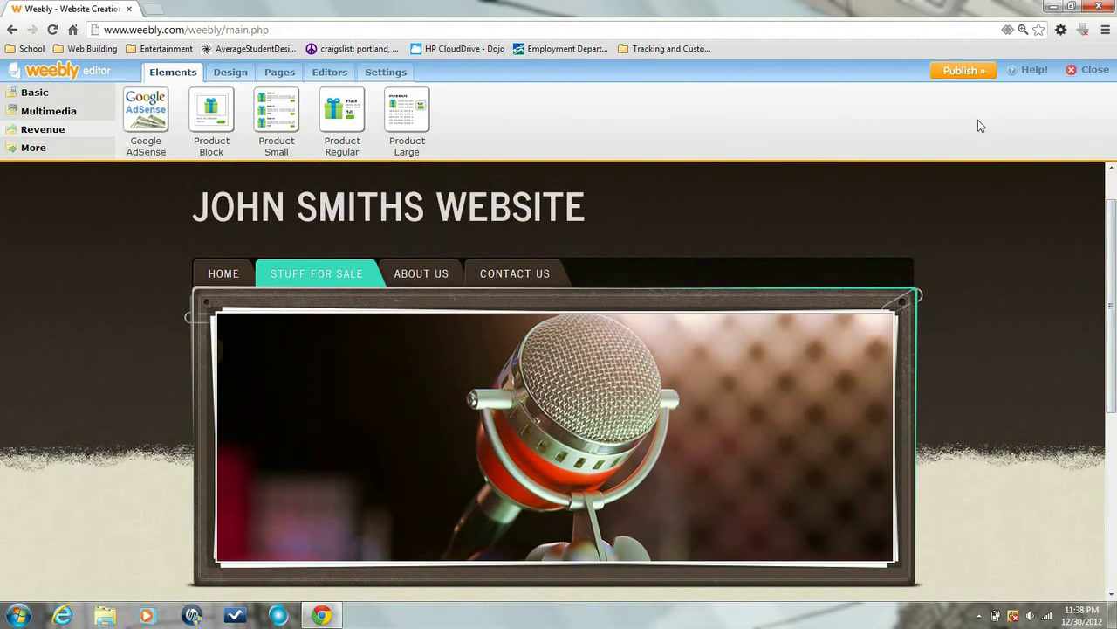
# Publish the site and view the live Stuff For Sale page down to the product
pyautogui.click(965, 71)
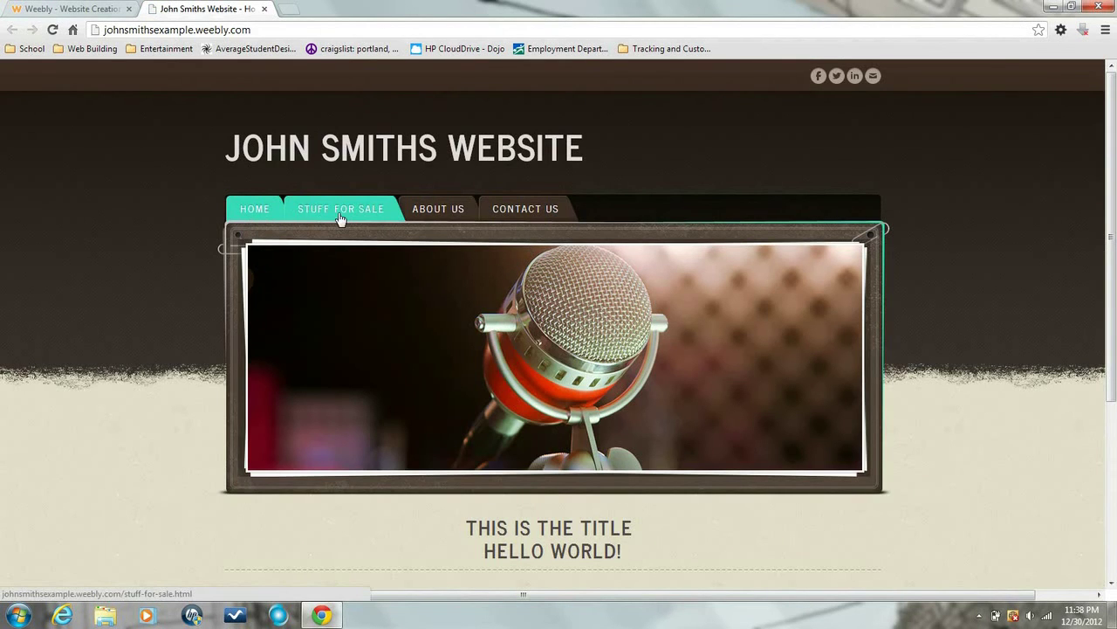
pyautogui.click(341, 218)
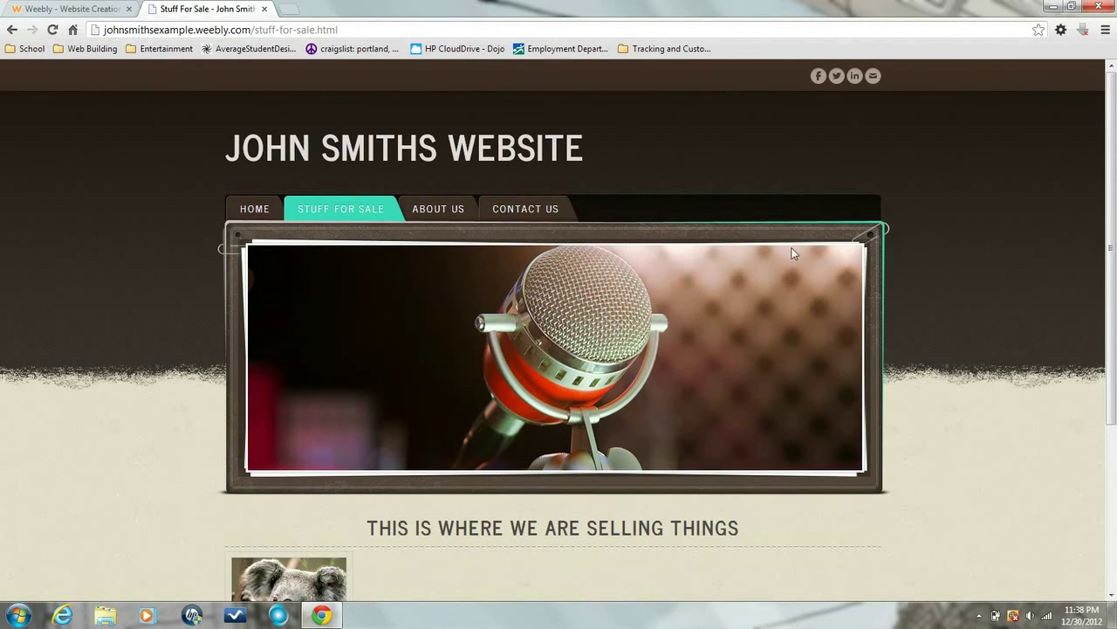
pyautogui.moveTo(1115, 196); pyautogui.dragTo(1115, 356)
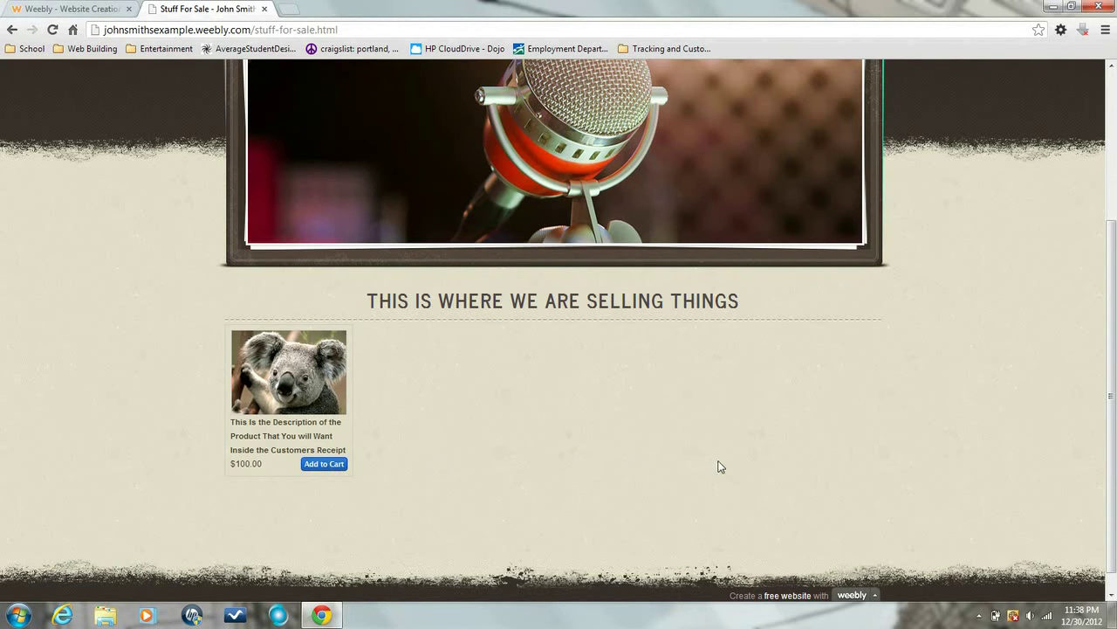
pyautogui.moveTo(1113, 422); pyautogui.dragTo(1107, 262)
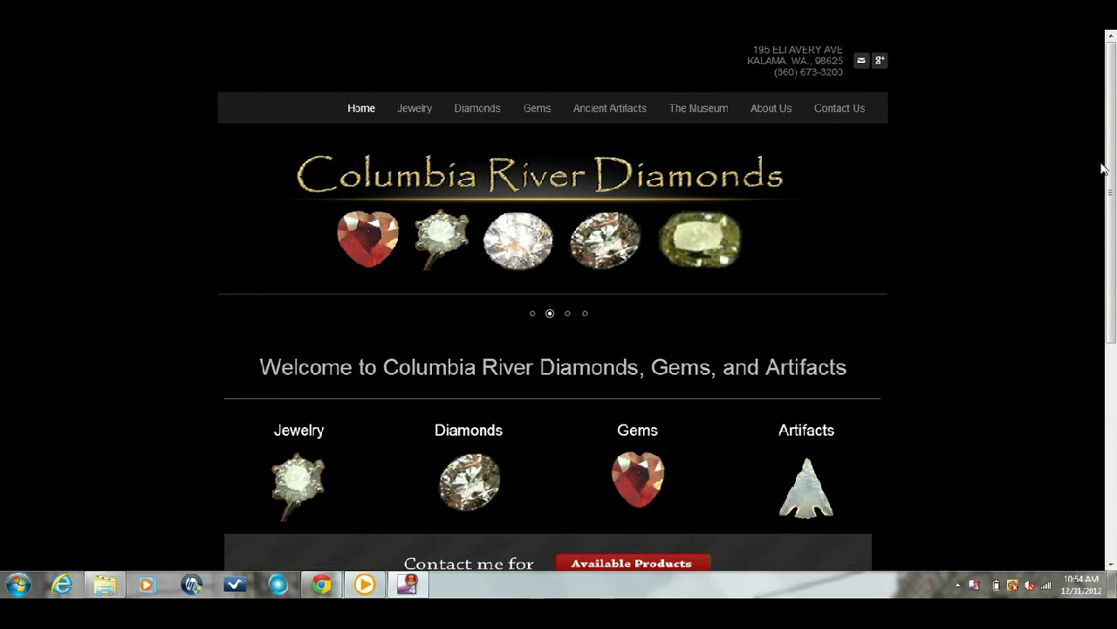
# Go to the Rings page under Jewelry on the Columbia River Diamonds site
pyautogui.moveTo(1109, 166); pyautogui.dragTo(1111, 159)
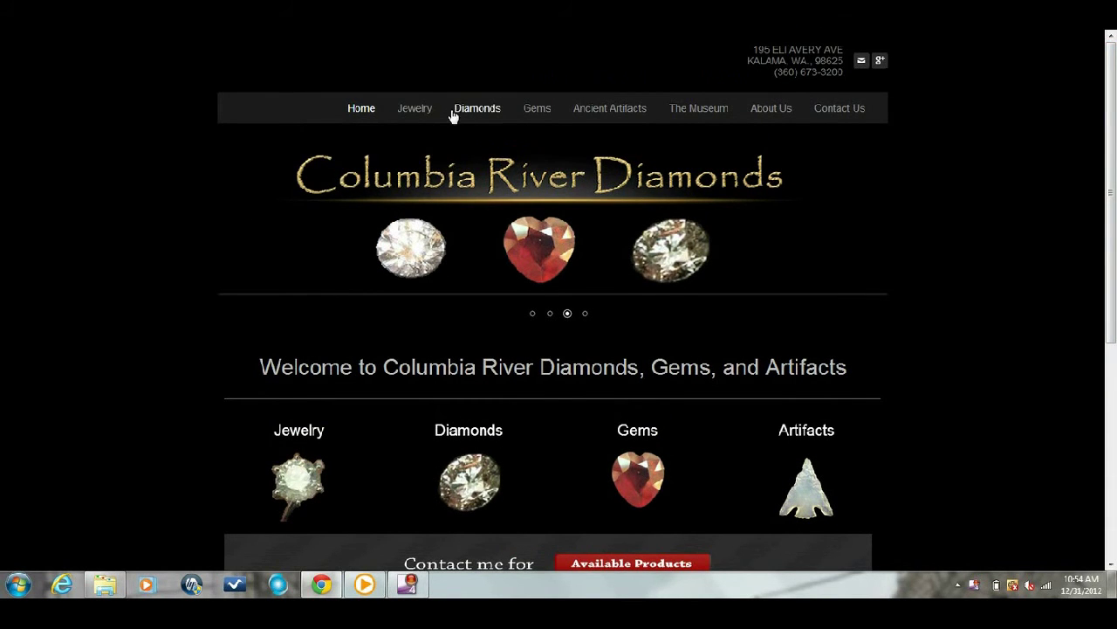
pyautogui.moveTo(427, 110)
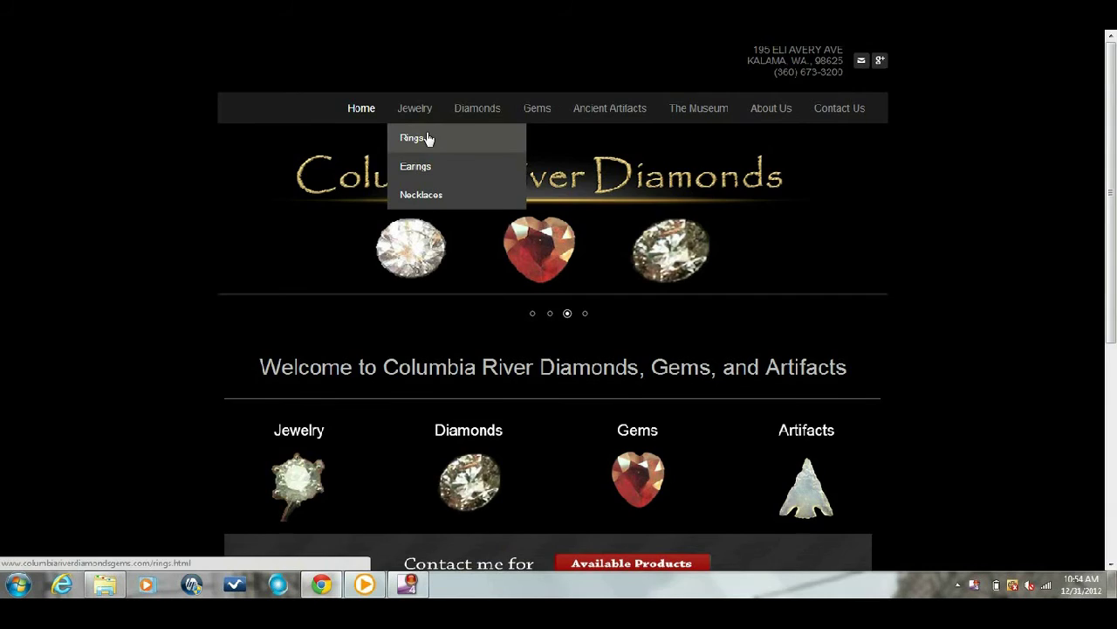
pyautogui.click(428, 138)
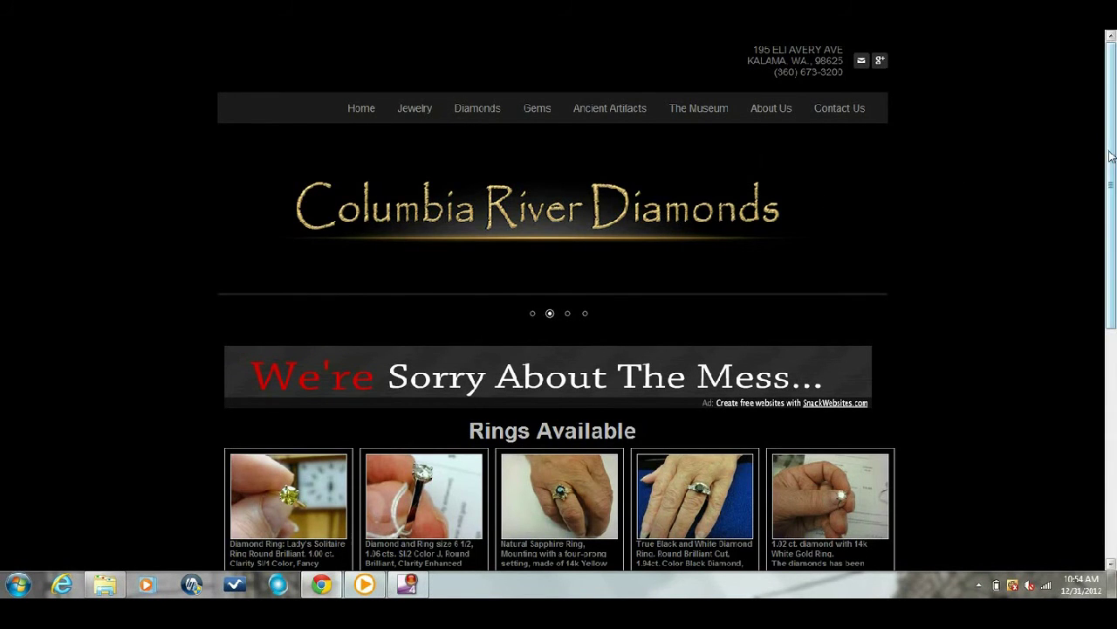
pyautogui.moveTo(1104, 154); pyautogui.dragTo(1103, 270)
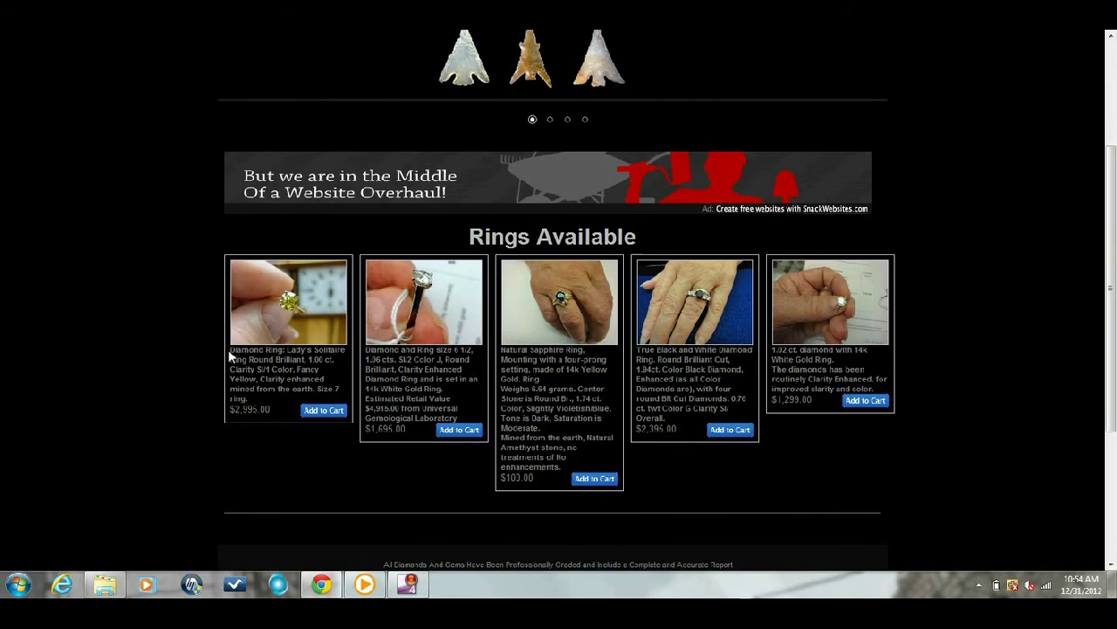
pyautogui.moveTo(230, 353); pyautogui.dragTo(291, 397)
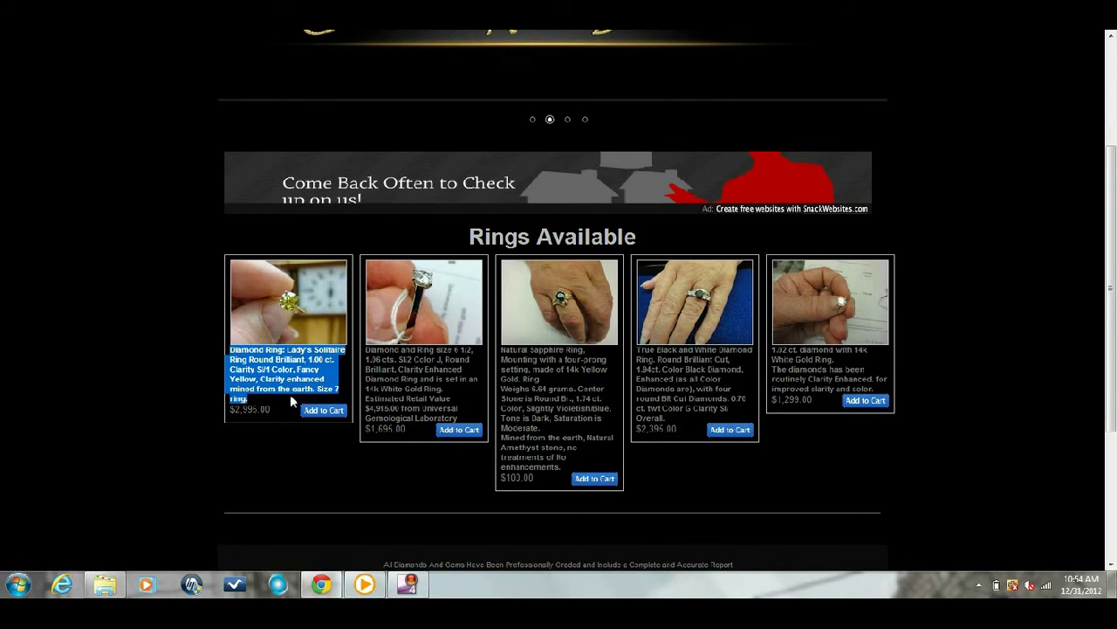
pyautogui.click(261, 414)
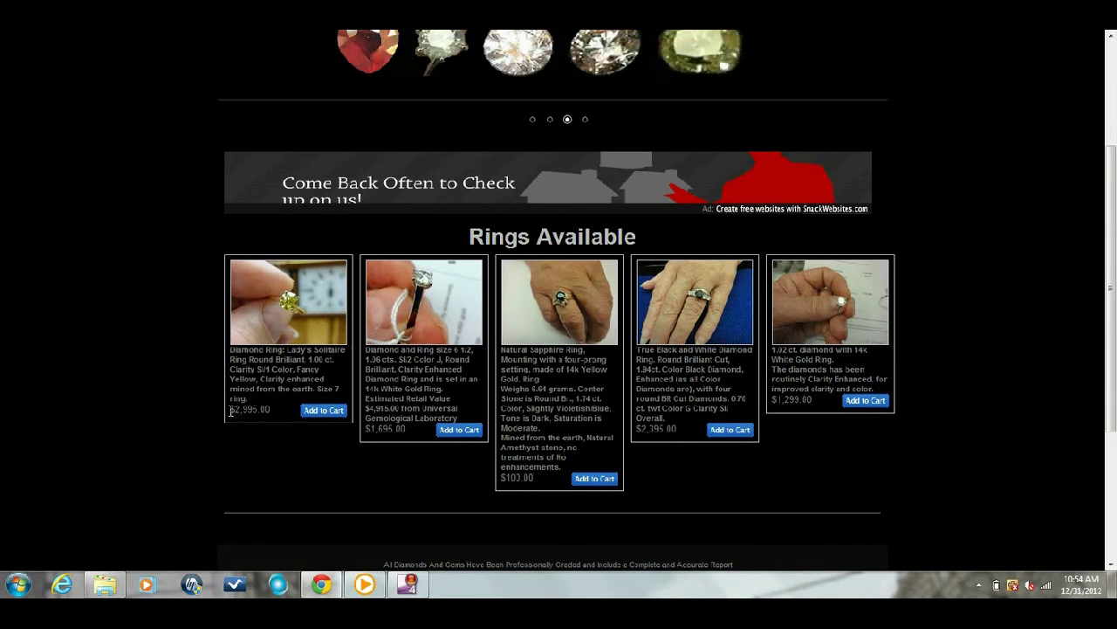
pyautogui.moveTo(228, 407); pyautogui.dragTo(272, 416)
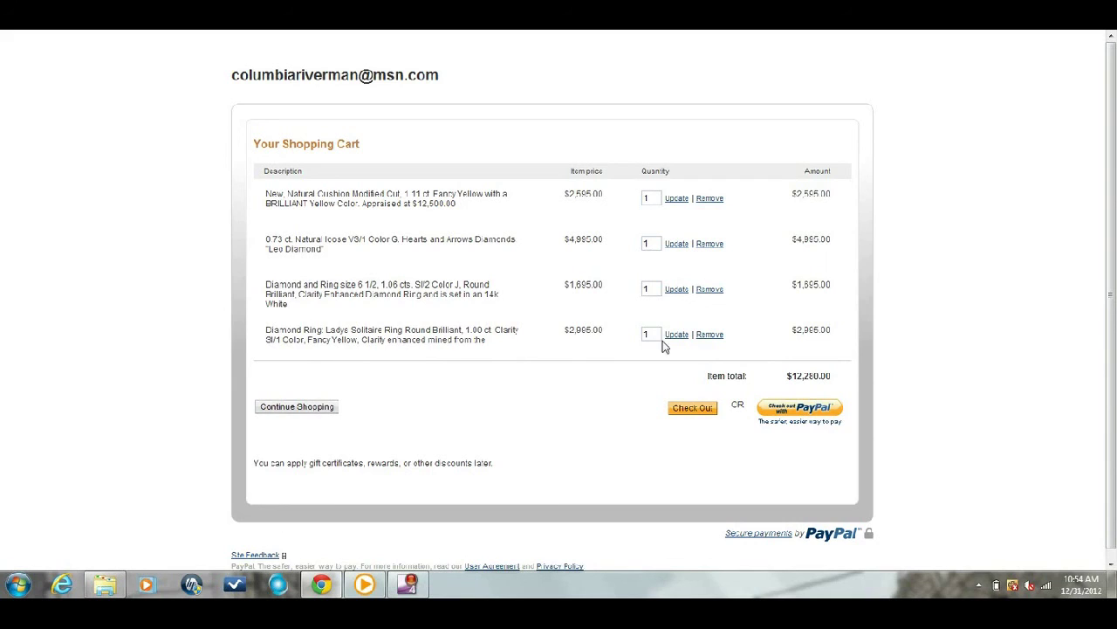
# Remove the cart items in PayPal, then continue shopping back to the five-ring gallery
pyautogui.click(709, 297)
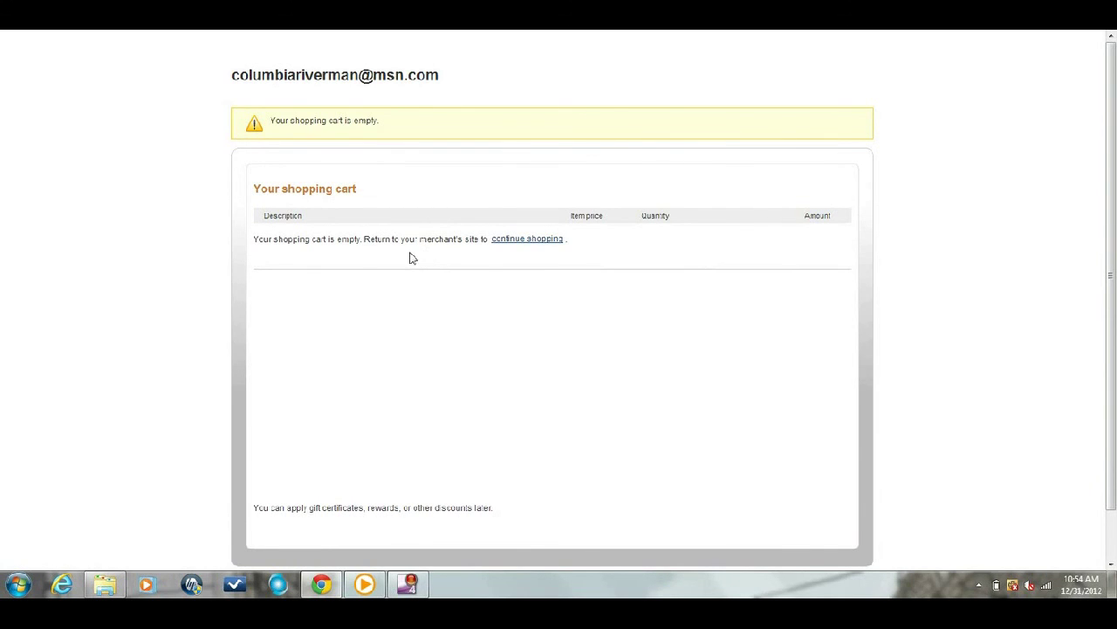
pyautogui.click(507, 239)
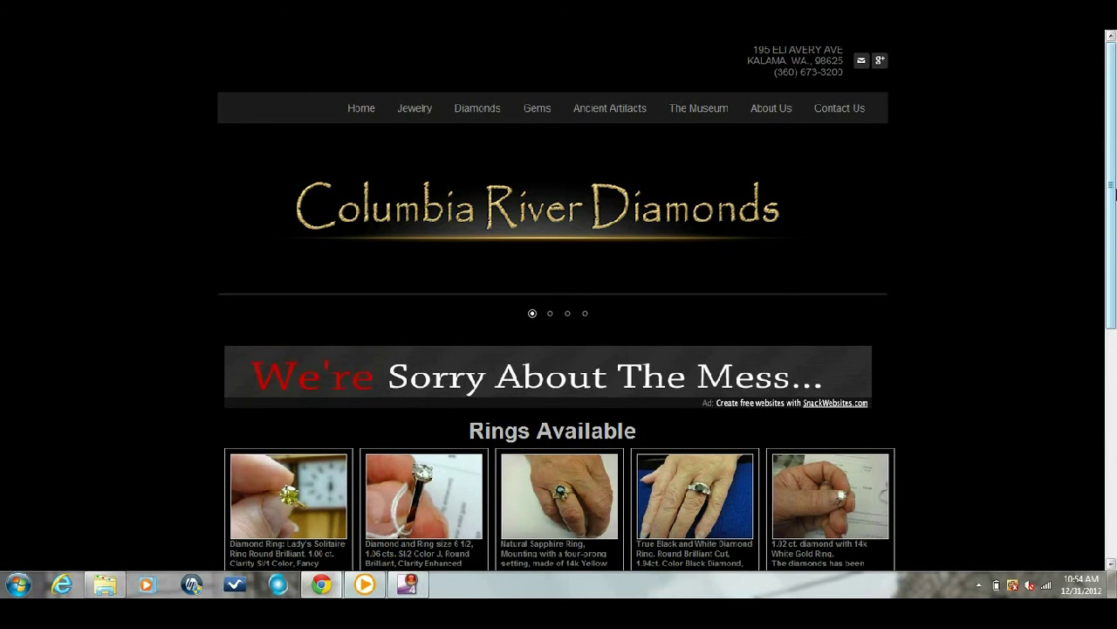
pyautogui.moveTo(1113, 189); pyautogui.dragTo(1114, 253)
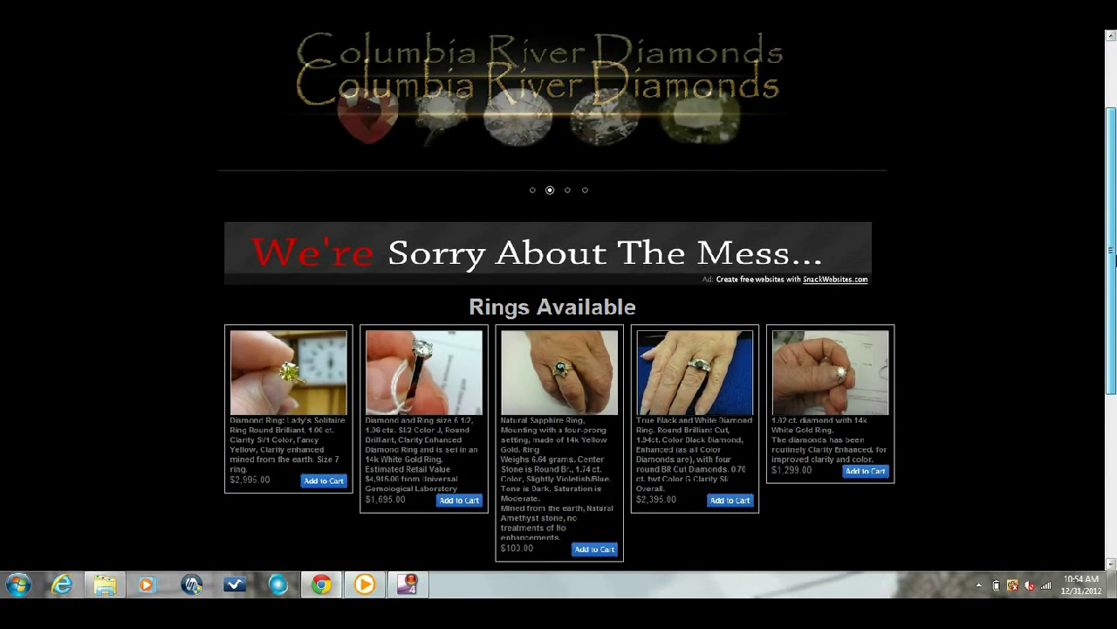